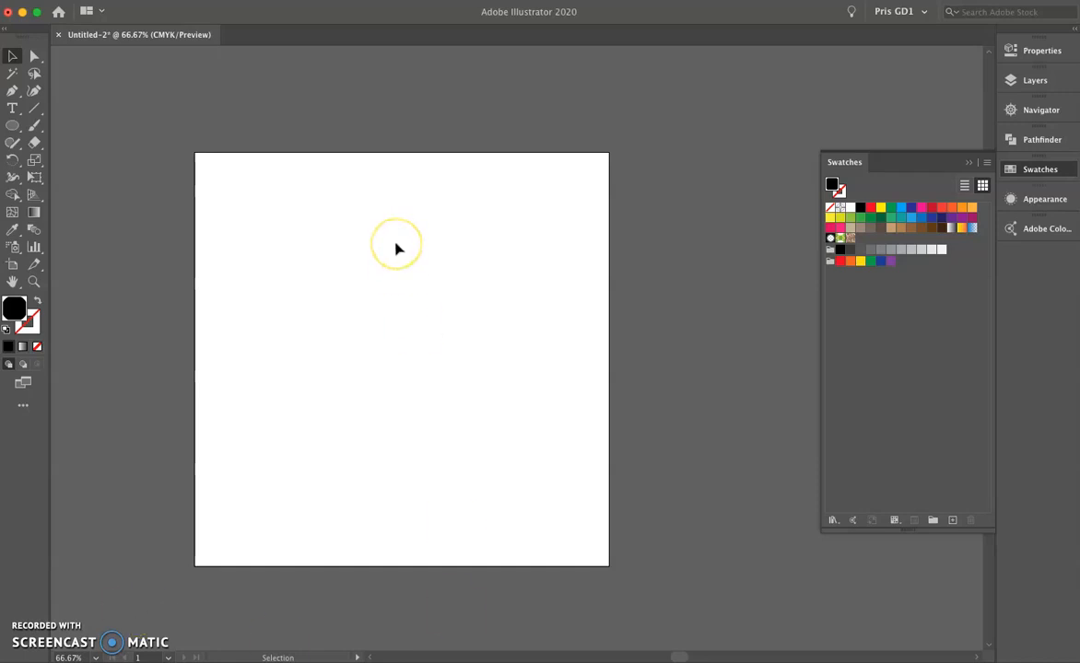
# Draw a circle about 54 pt in diameter just above the artboard's center and fill it with black.
pyautogui.click(1042, 50)
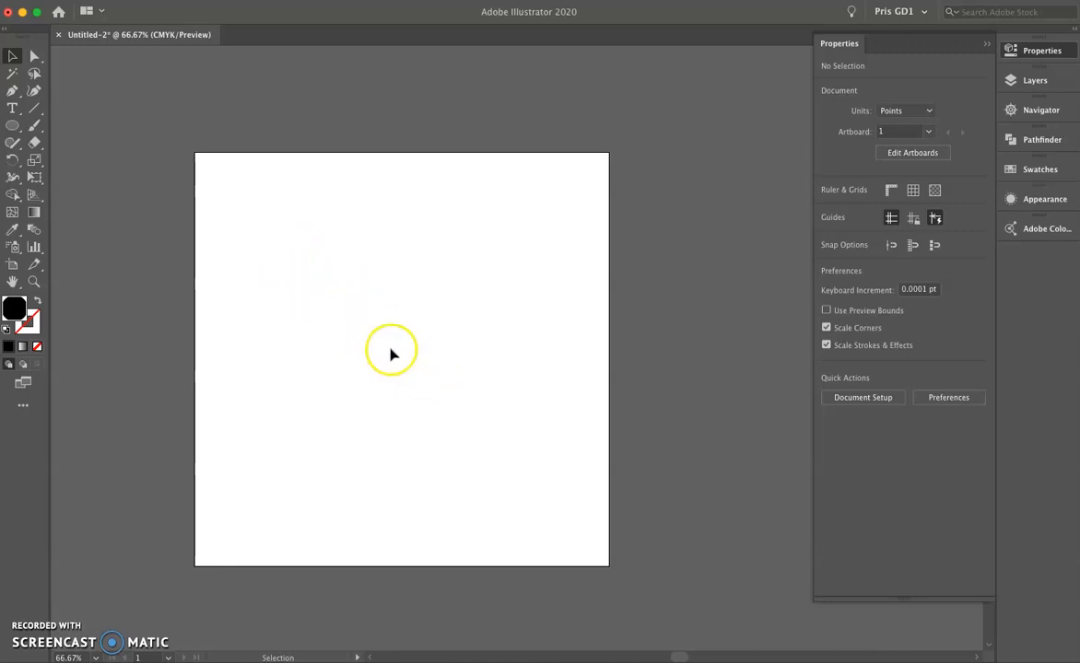
pyautogui.click(12, 126)
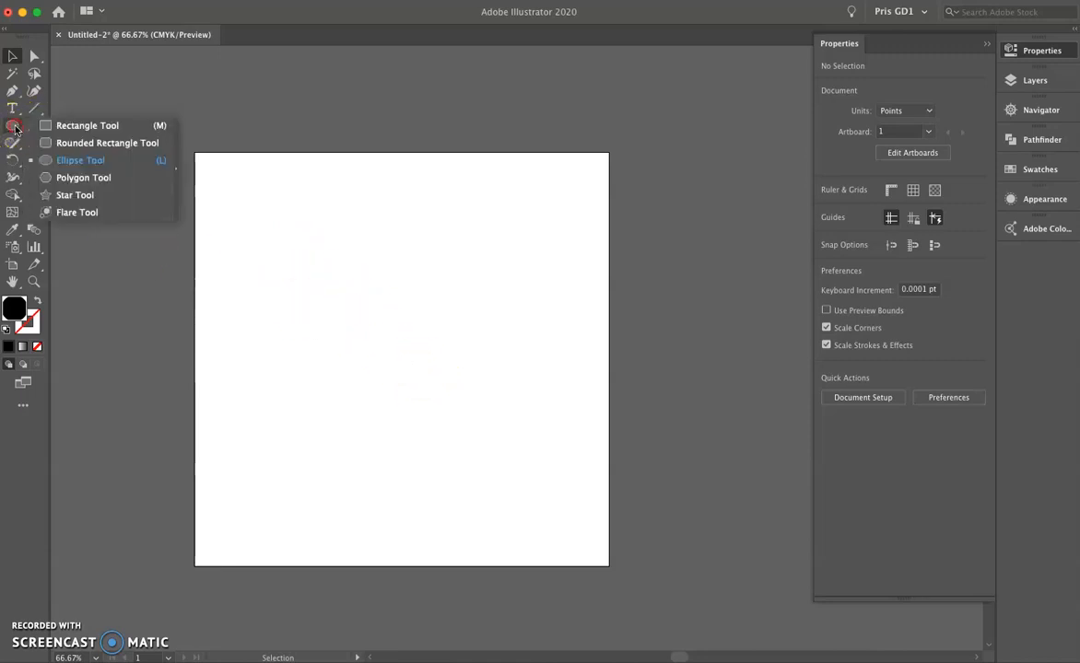
pyautogui.click(100, 162)
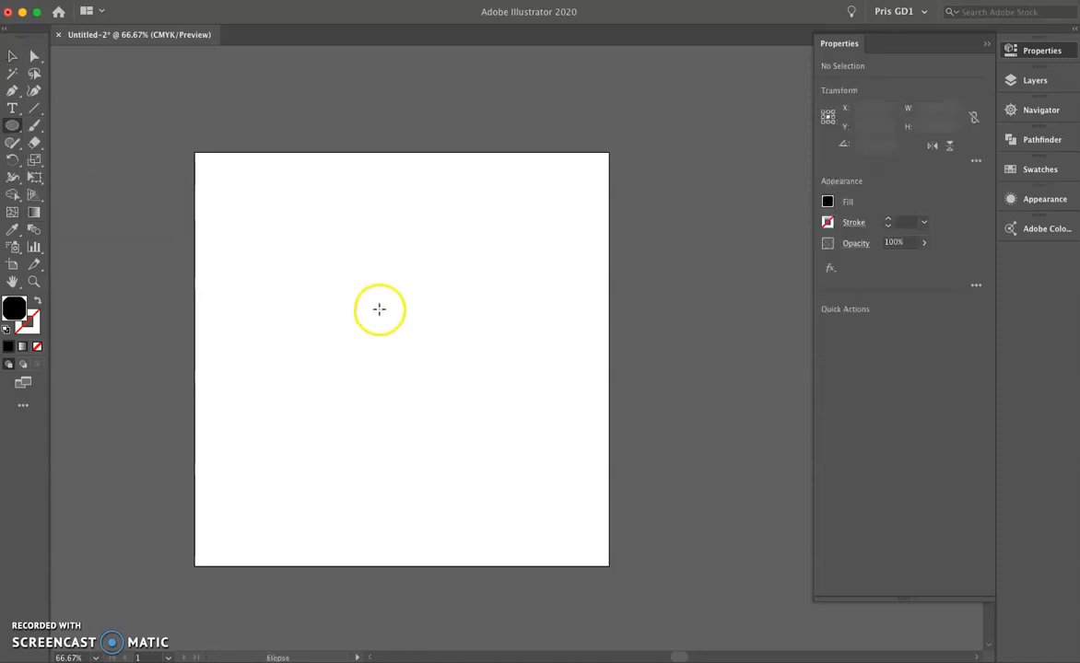
pyautogui.moveTo(382, 321); pyautogui.dragTo(399, 338)
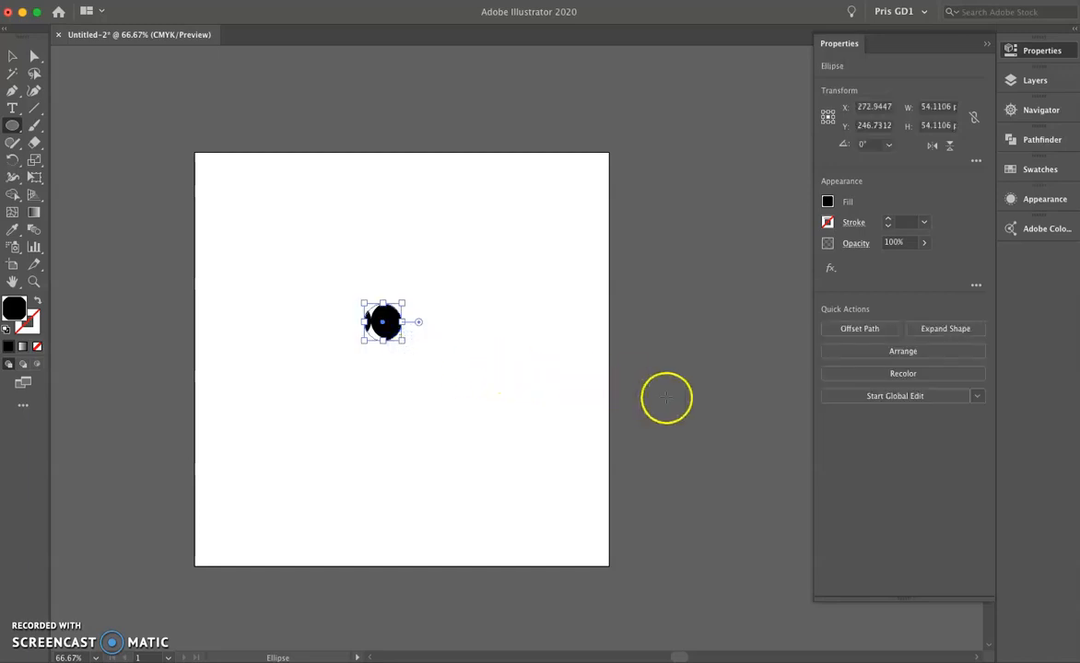
pyautogui.click(827, 203)
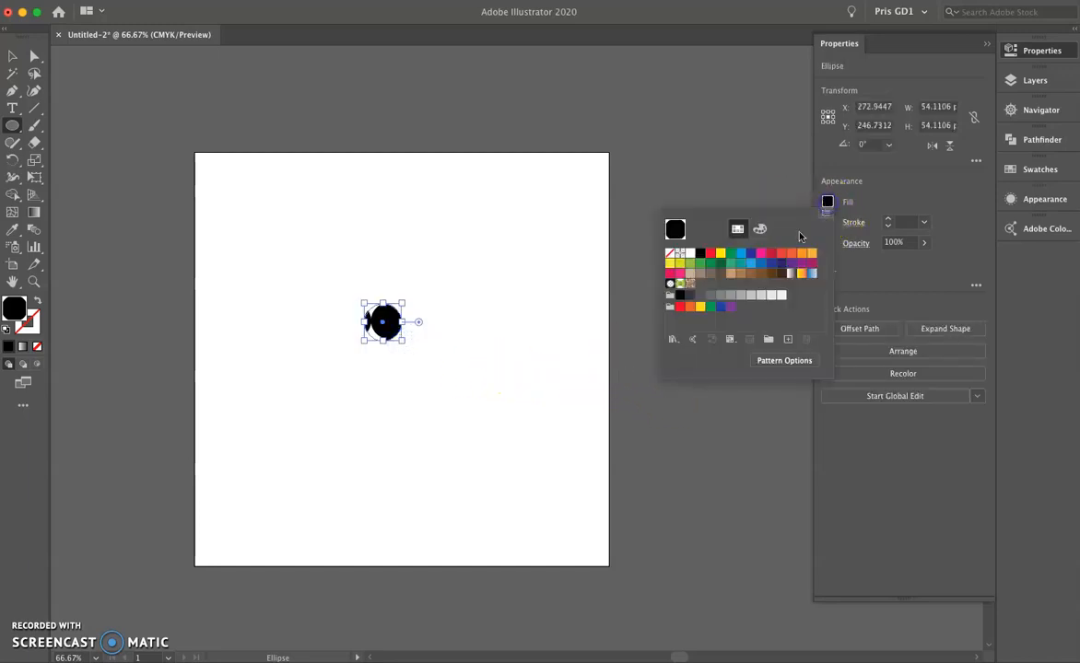
pyautogui.click(700, 253)
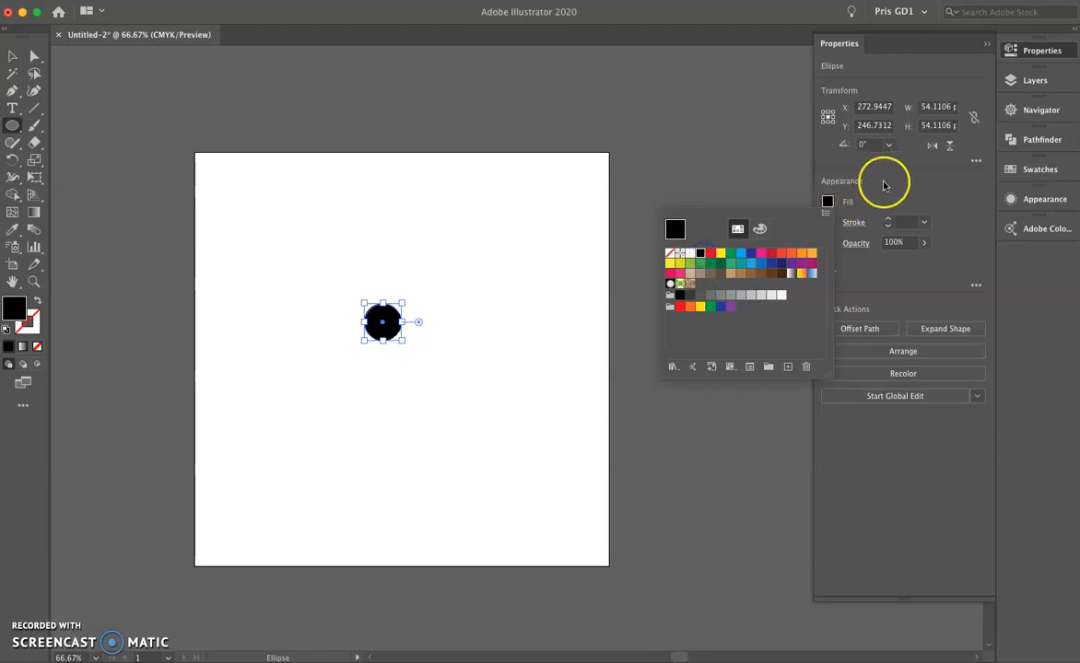
pyautogui.click(403, 184)
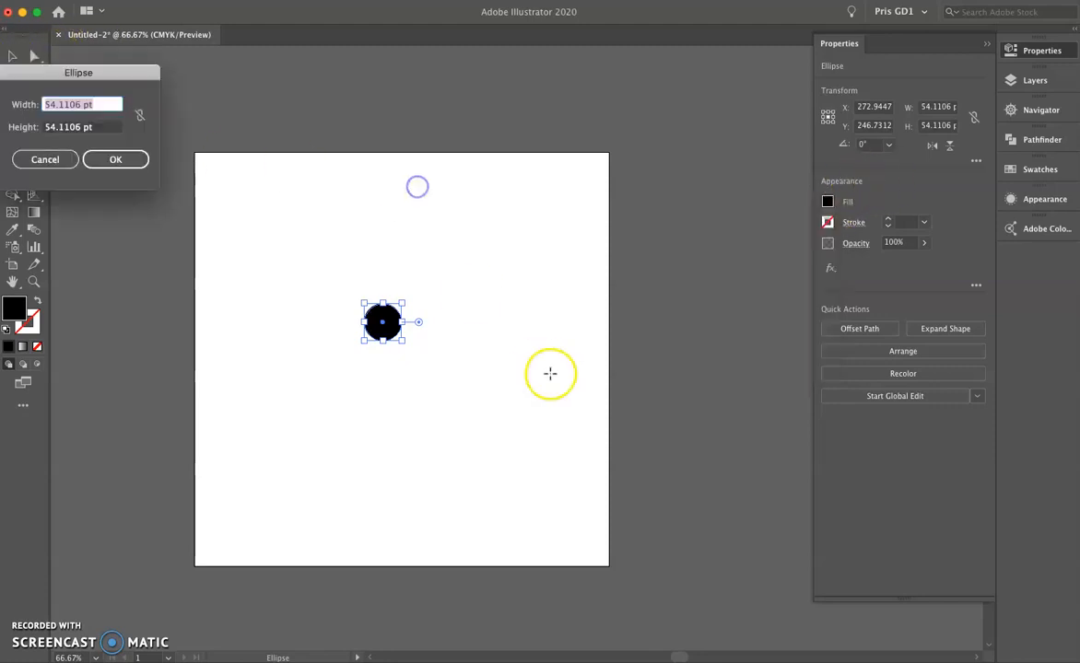
pyautogui.press('Escape')
# Move the black circle to the artboard's center, at X 300 pt and Y about 288 pt.
pyautogui.click(11, 56)
pyautogui.click(458, 232)
pyautogui.moveTo(398, 320); pyautogui.dragTo(434, 340)
pyautogui.click(491, 310)
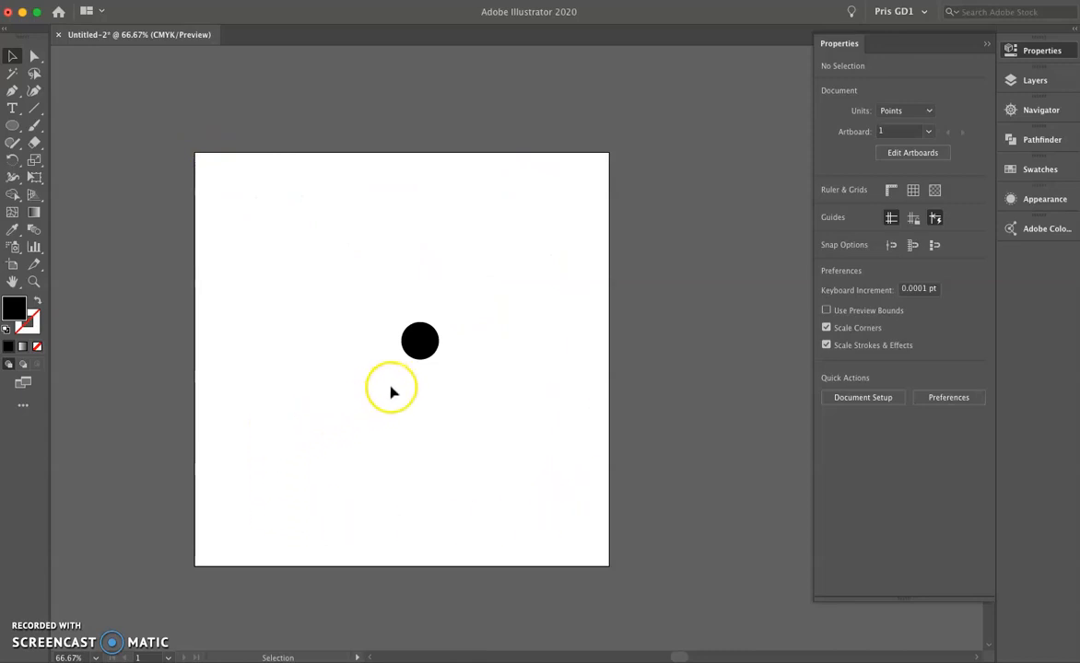
pyautogui.moveTo(428, 343); pyautogui.dragTo(407, 353)
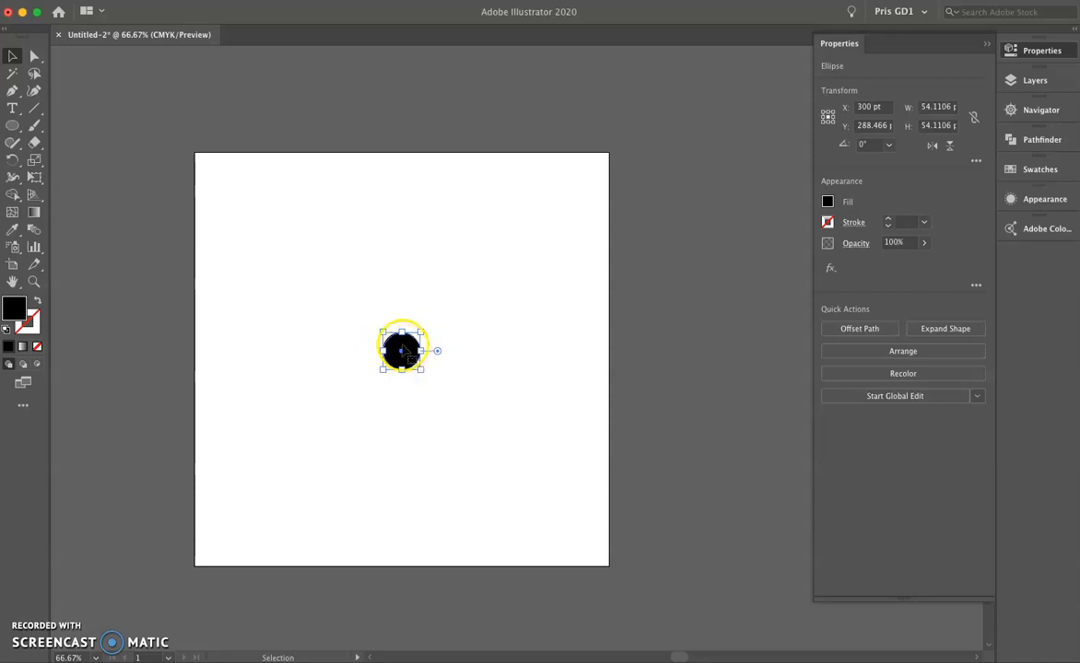
pyautogui.click(173, 0)
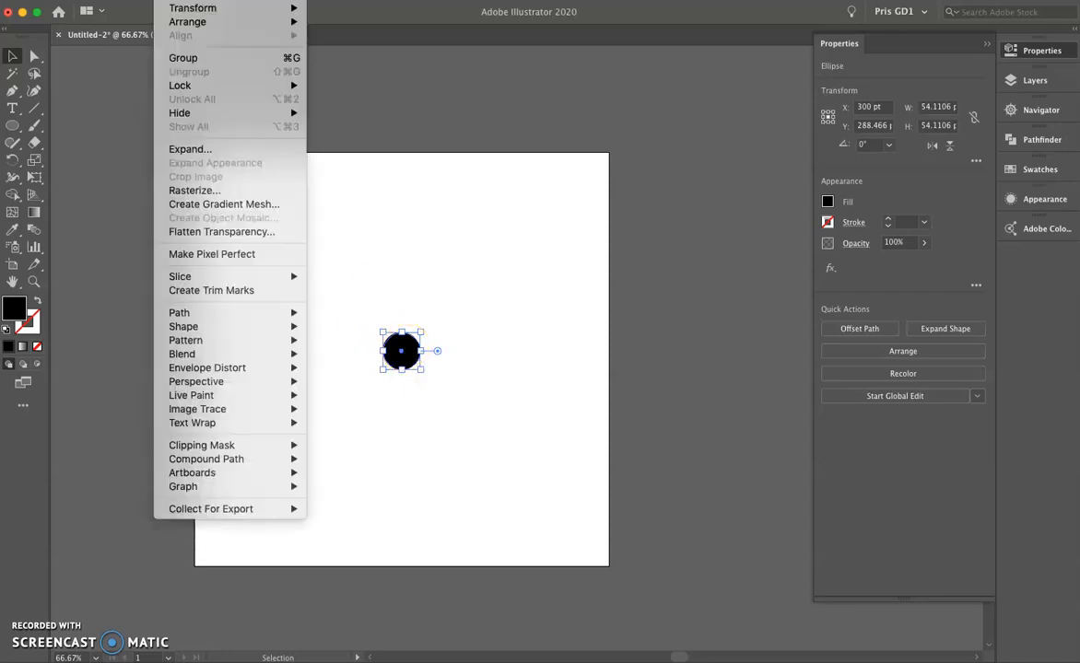
pyautogui.moveTo(277, 340)
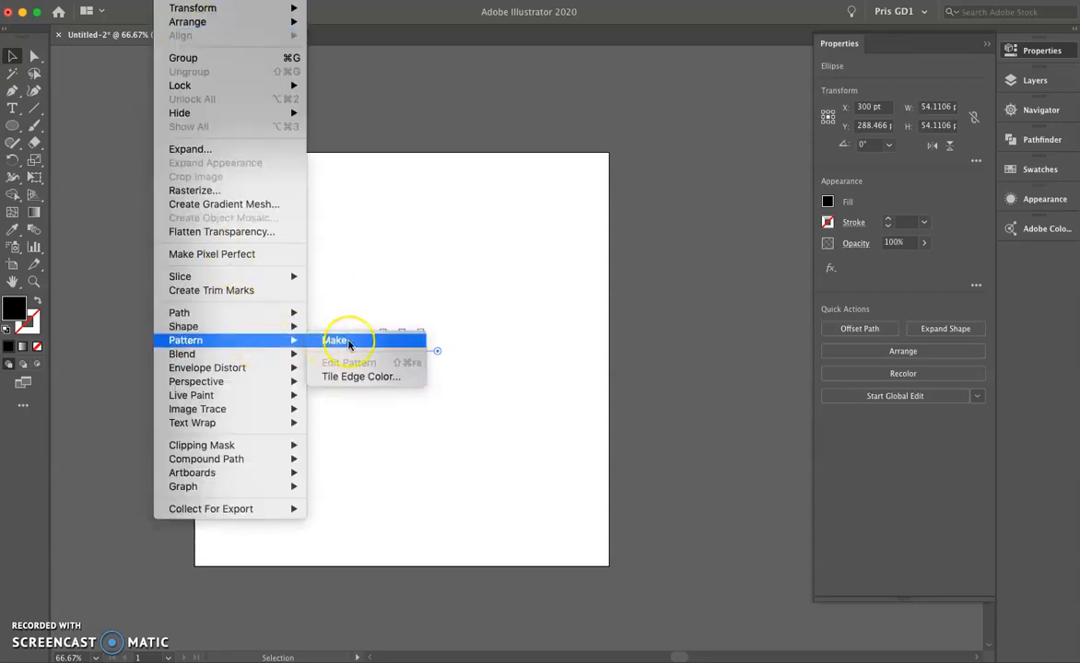
pyautogui.click(378, 219)
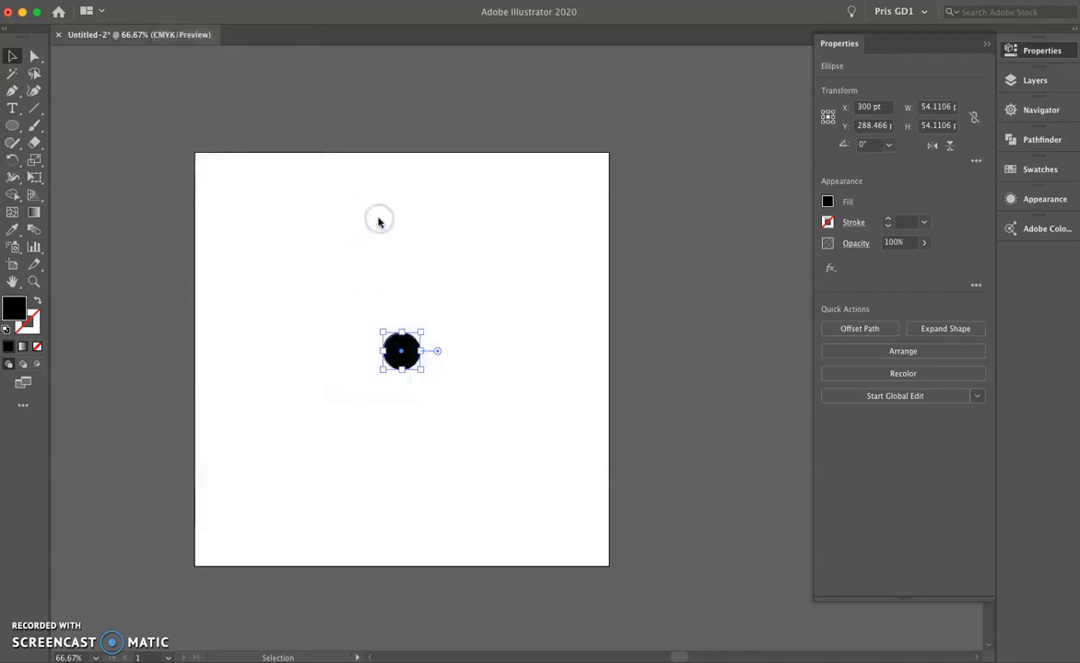
pyautogui.click(373, 0)
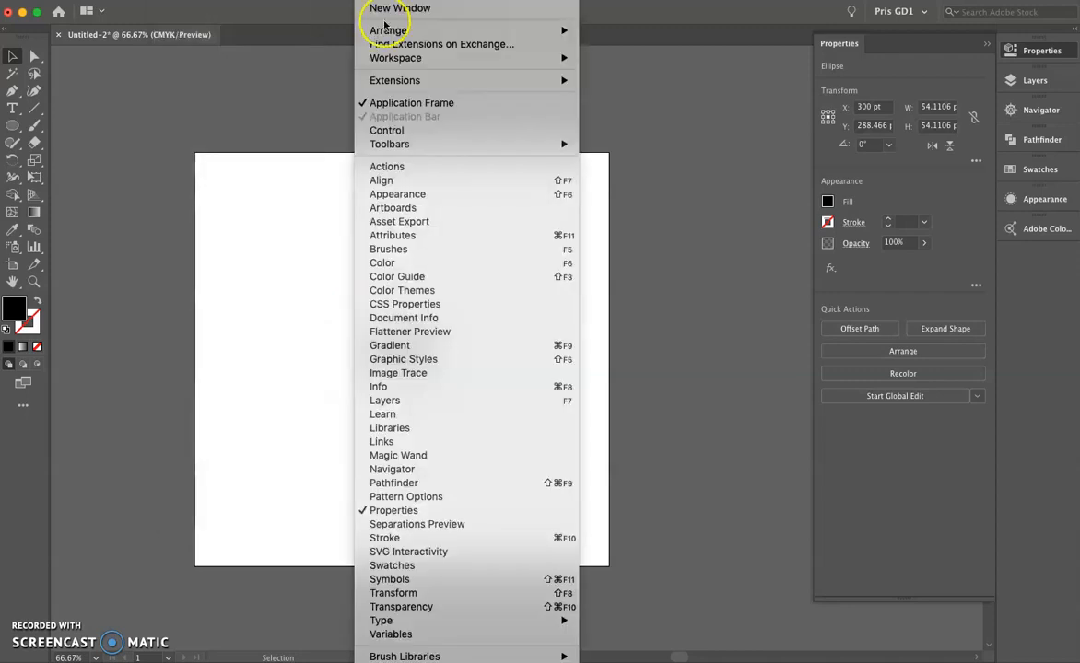
pyautogui.click(458, 500)
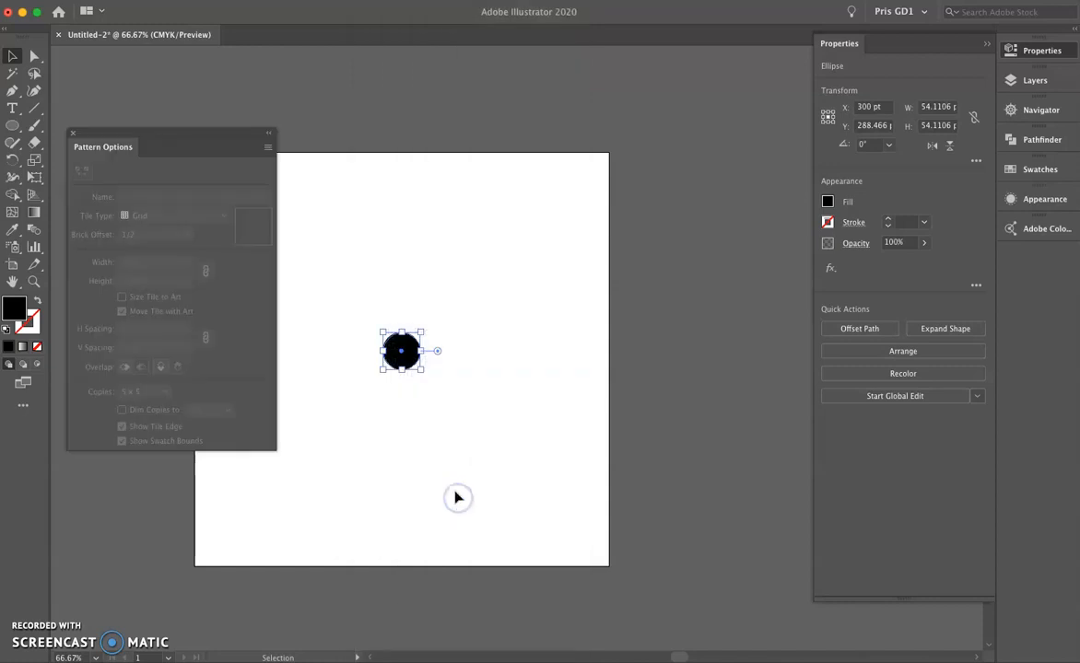
pyautogui.click(268, 149)
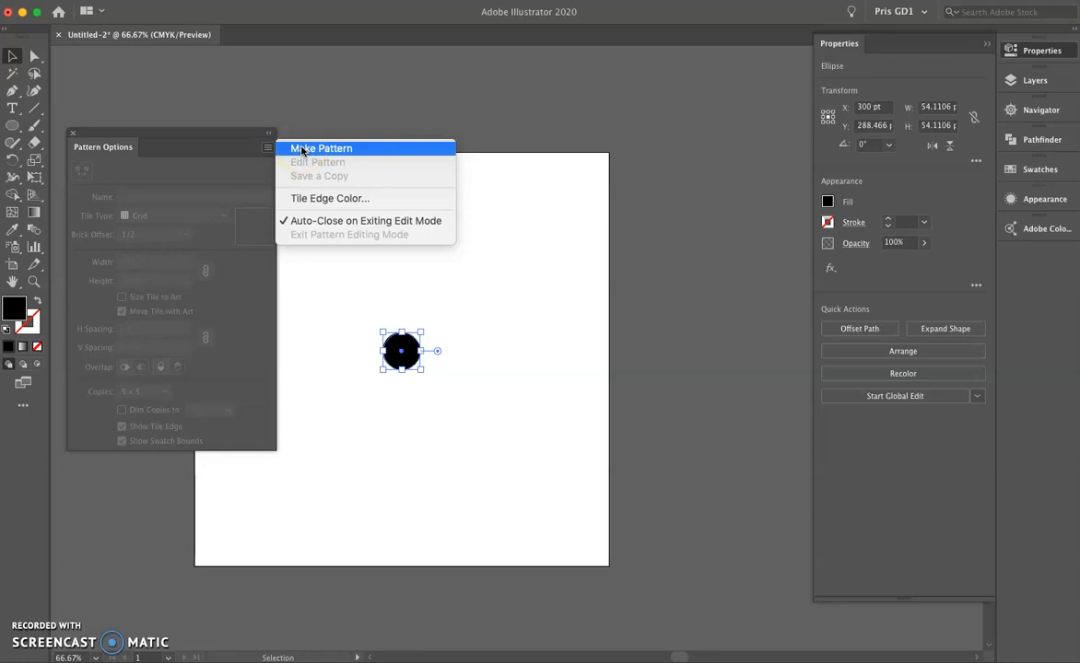
pyautogui.click(226, 145)
pyautogui.click(73, 132)
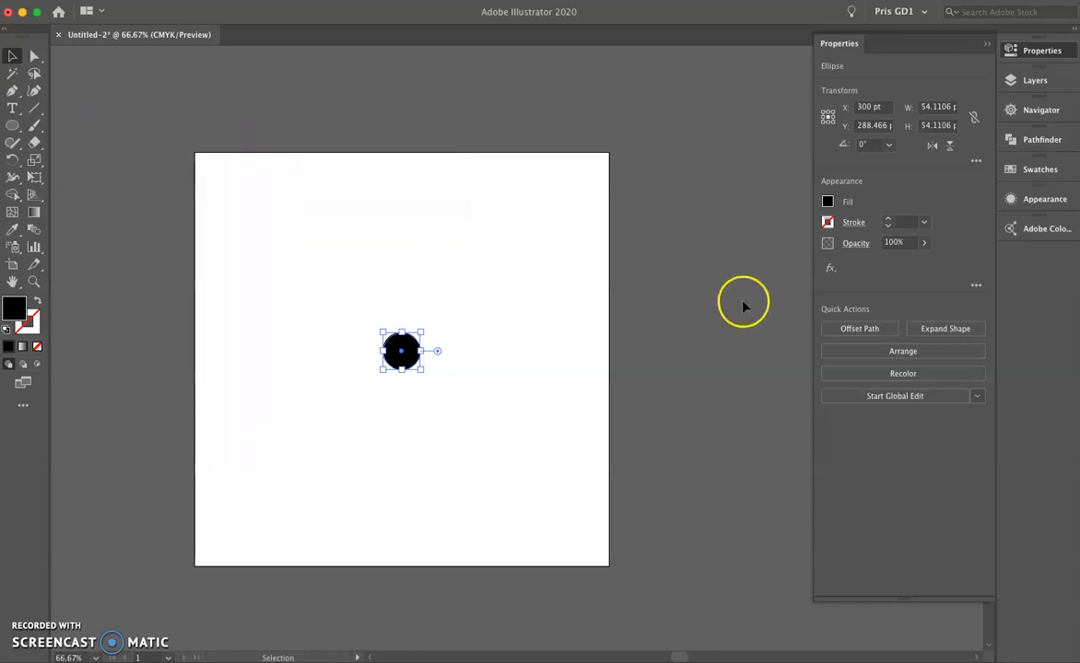
# Add the black circle to the swatches as a new pattern and open that pattern for editing.
pyautogui.click(1041, 170)
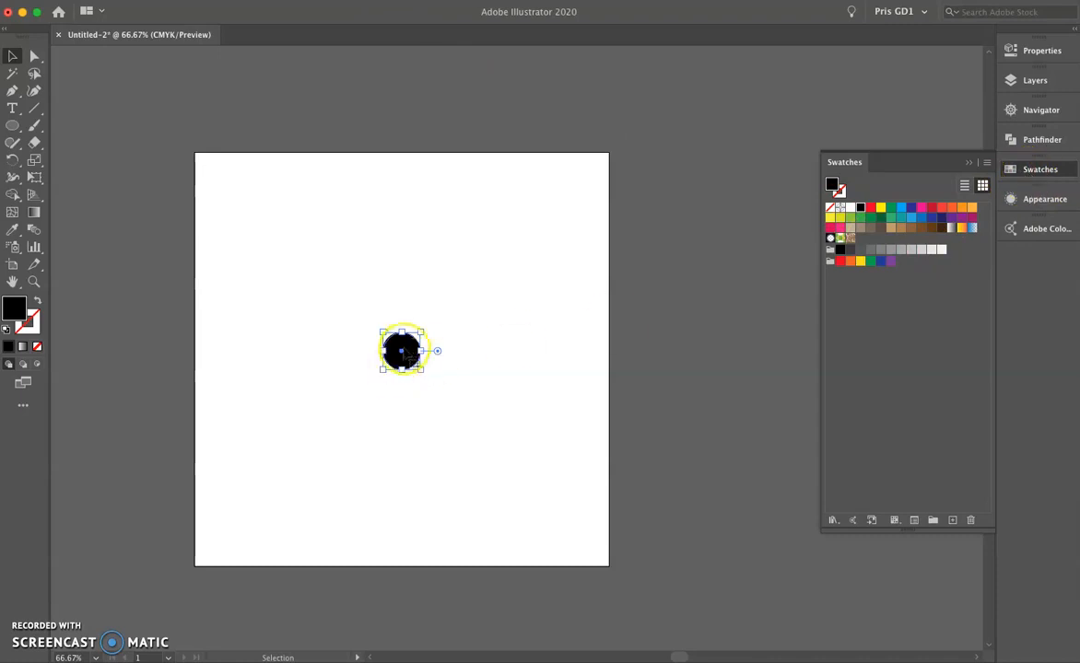
pyautogui.moveTo(408, 346); pyautogui.dragTo(909, 355)
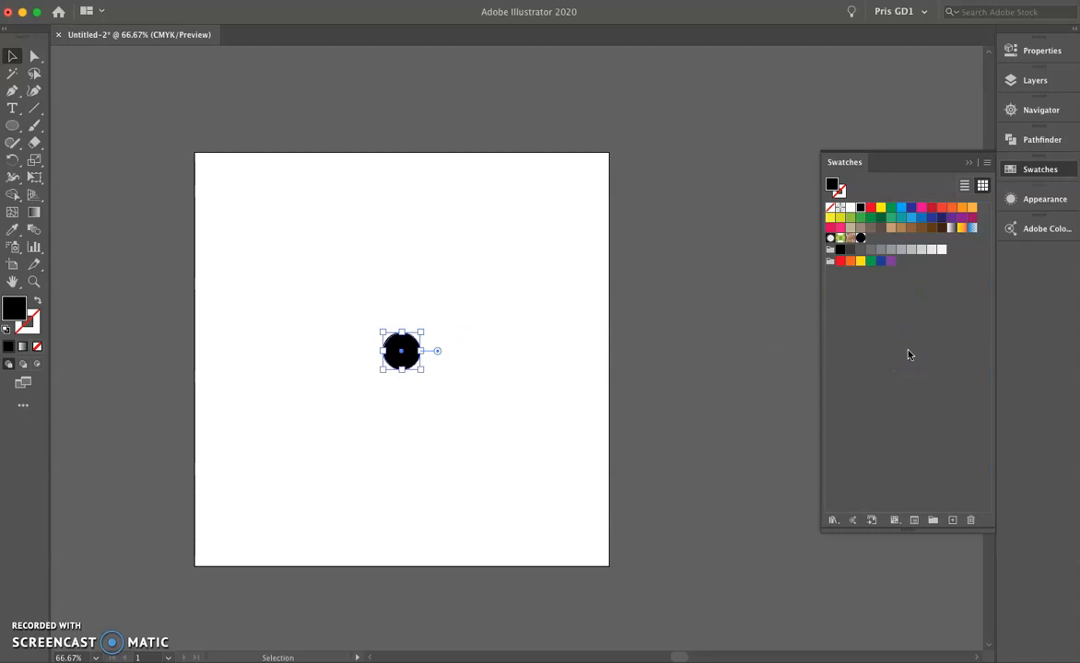
pyautogui.doubleClick(860, 240)
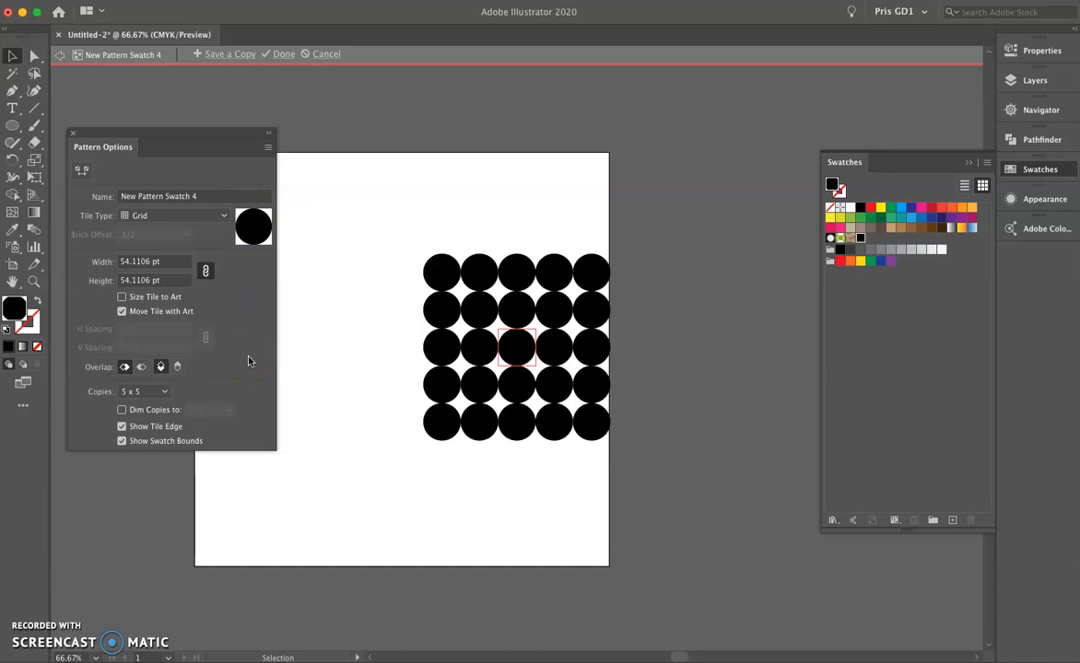
# Rename the pattern swatch as dots.
pyautogui.doubleClick(204, 197)
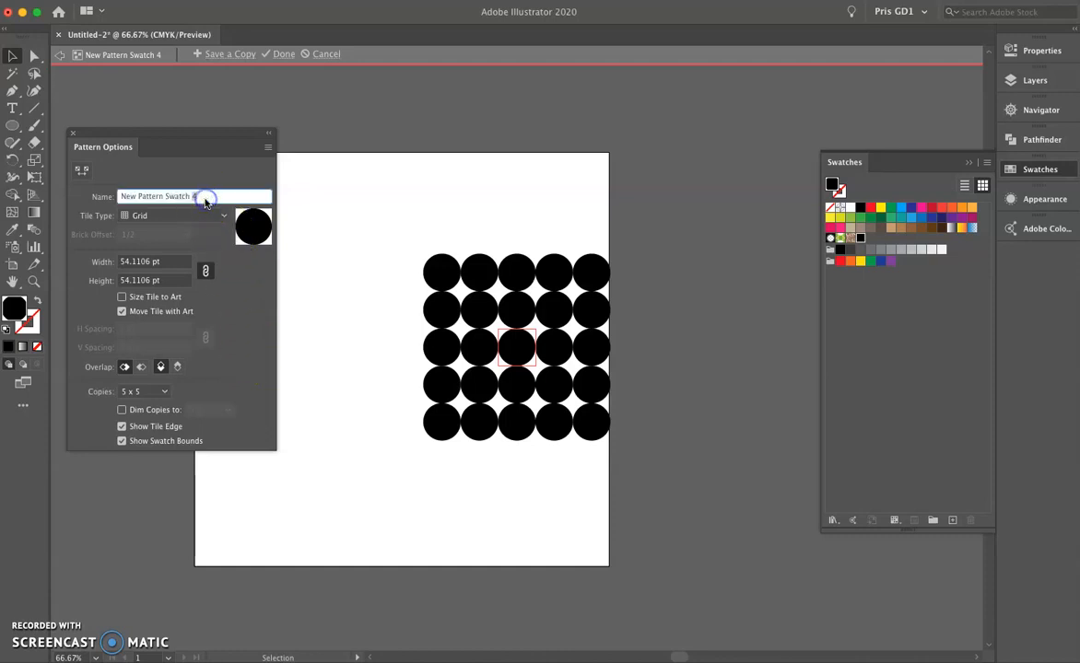
pyautogui.write('dots')
pyautogui.click(247, 268)
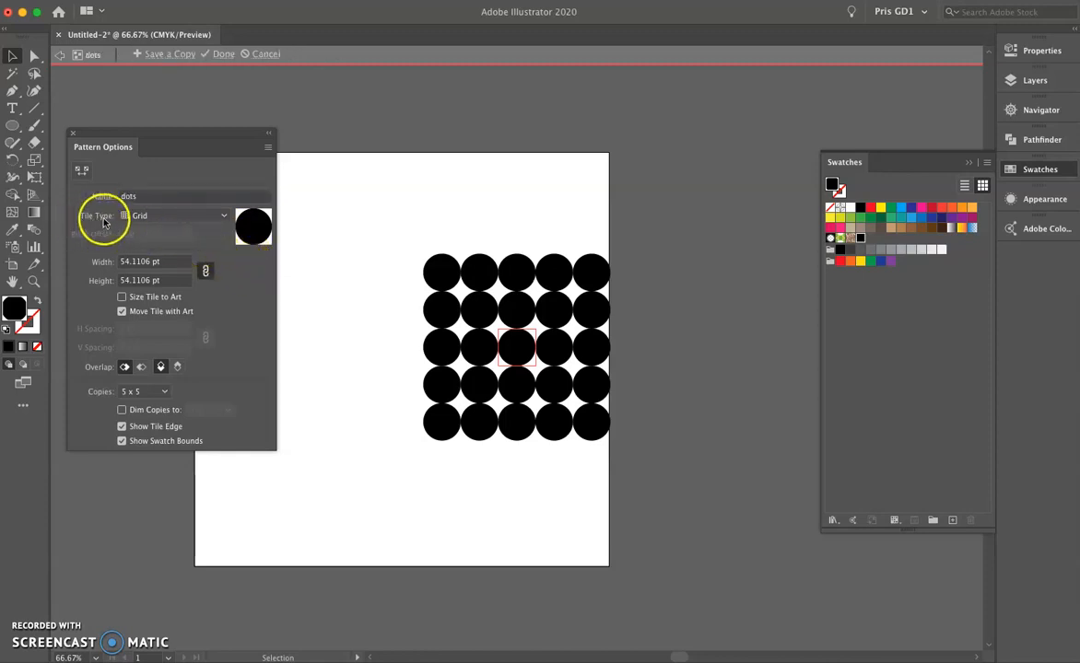
# Try the tile types Brick by Row, Brick by Column, Hex by Column and Hex by Row, and return to Brick by Row.
pyautogui.click(196, 220)
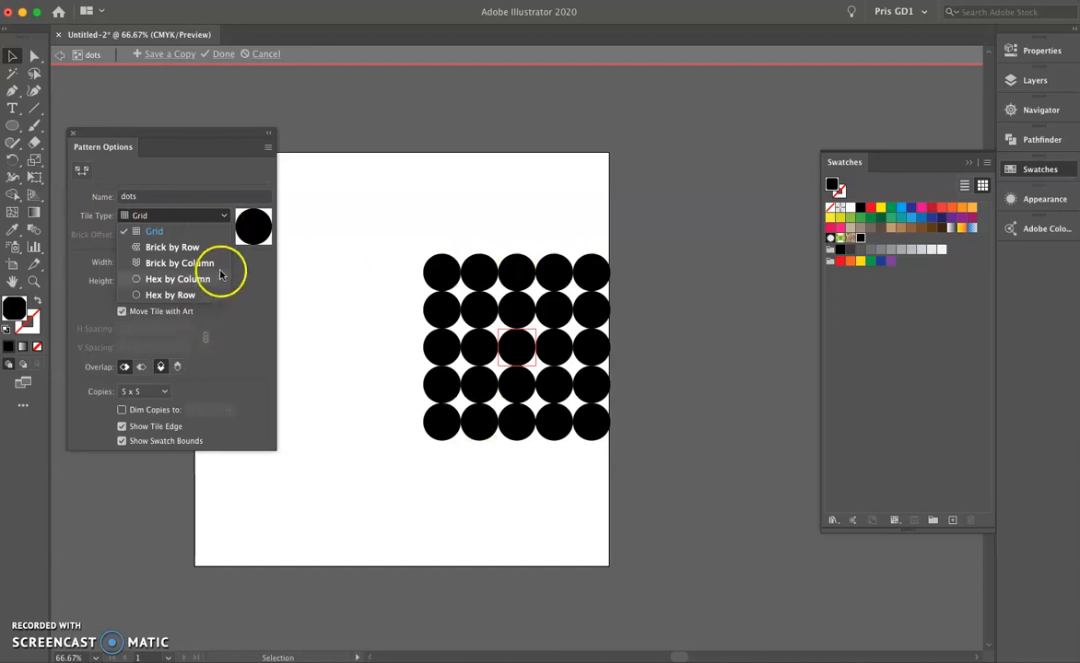
pyautogui.click(175, 246)
pyautogui.click(186, 219)
pyautogui.click(184, 265)
pyautogui.click(190, 215)
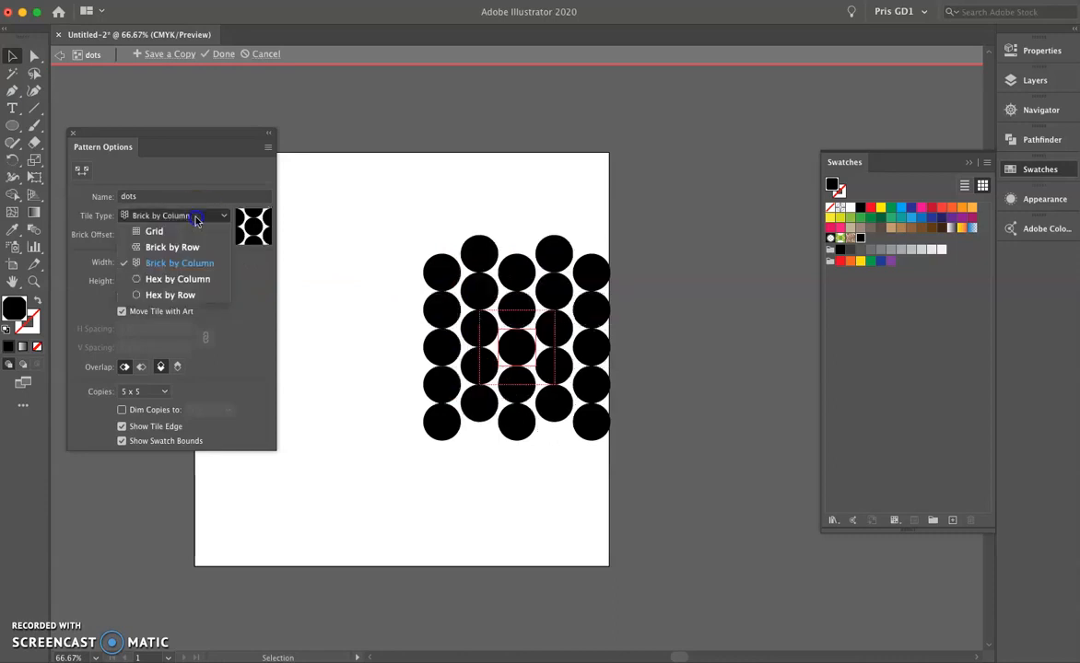
pyautogui.click(188, 278)
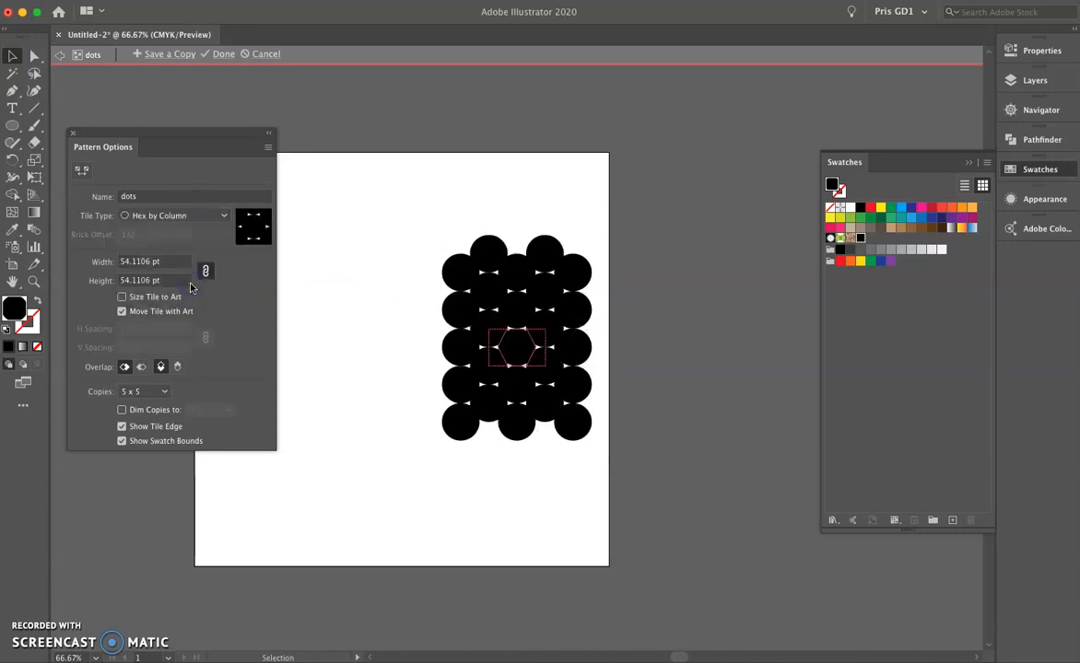
pyautogui.click(189, 216)
pyautogui.click(193, 294)
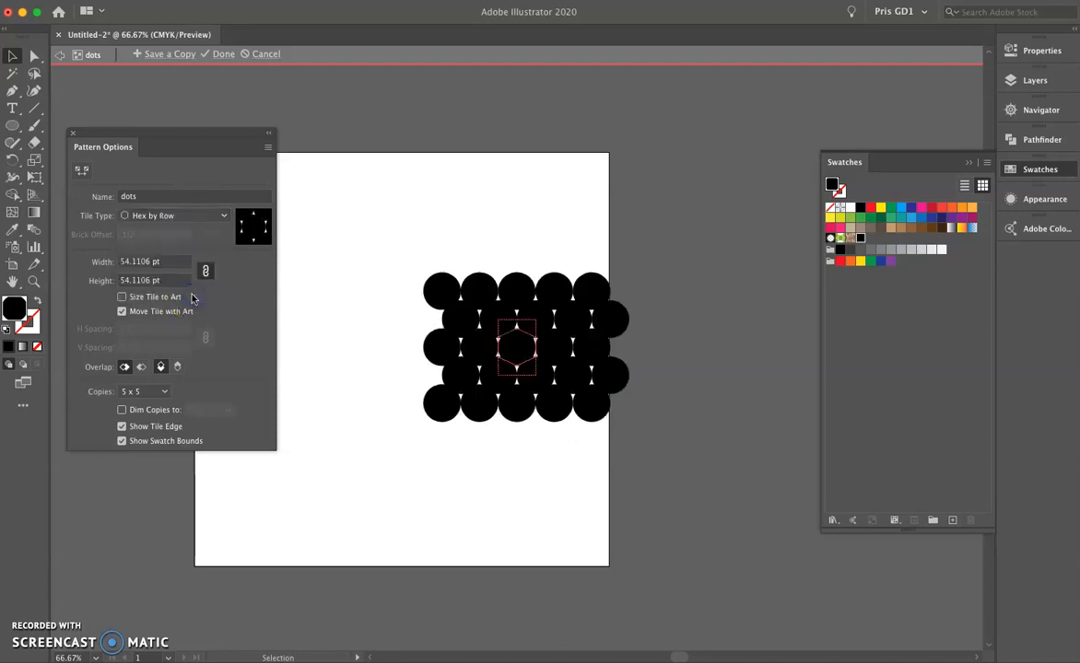
pyautogui.click(219, 215)
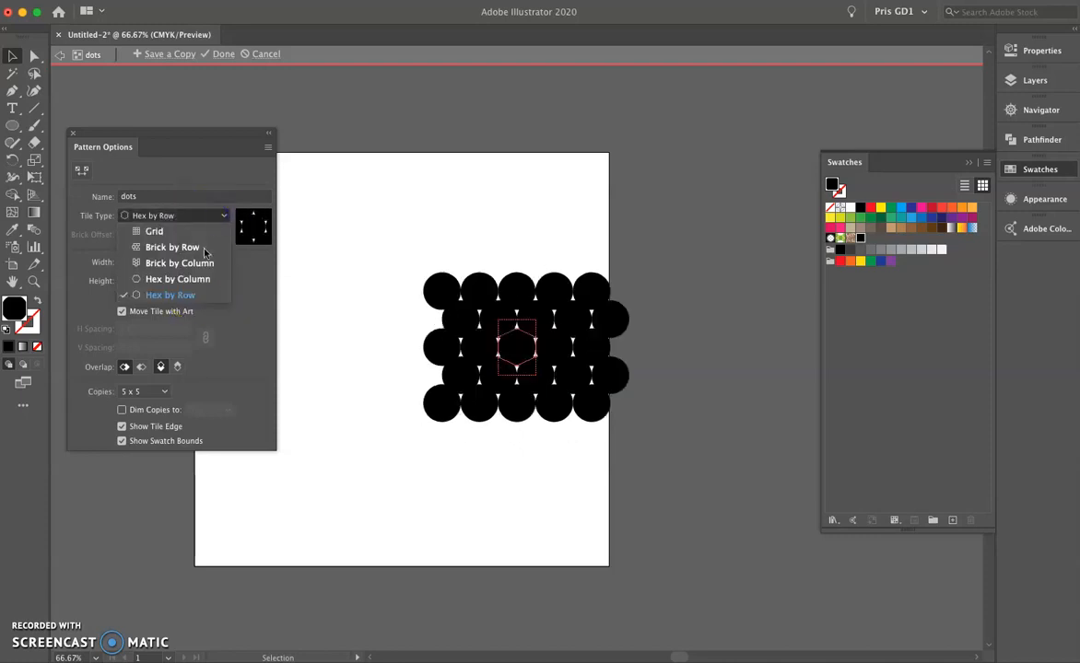
pyautogui.click(204, 248)
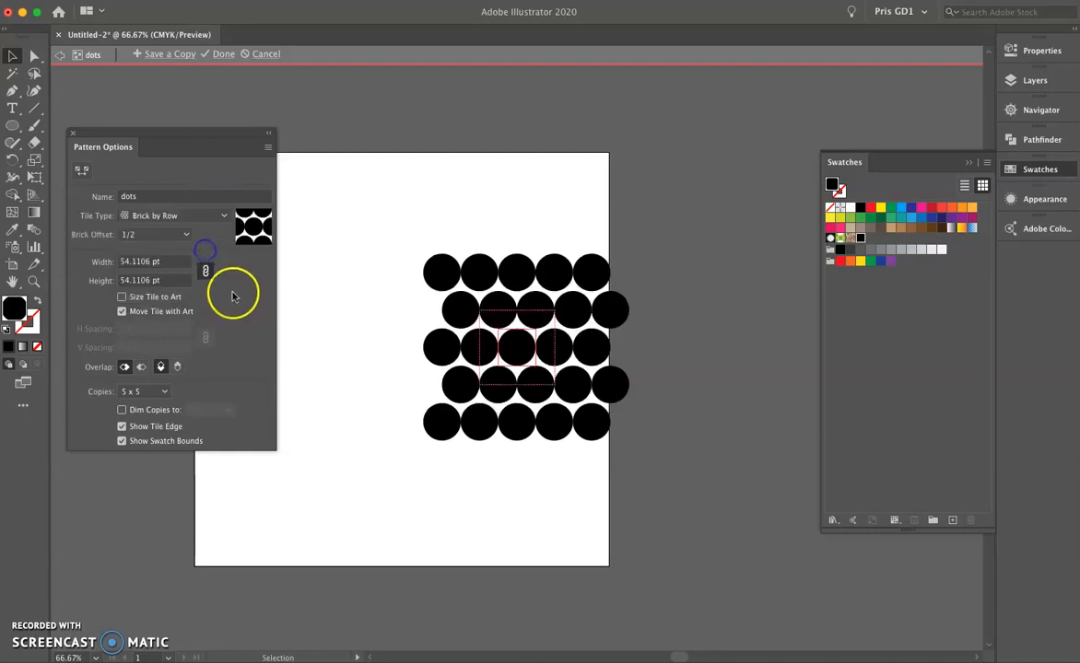
# Size the pattern tile to the art and set the horizontal and vertical spacing to 5 pt.
pyautogui.click(206, 271)
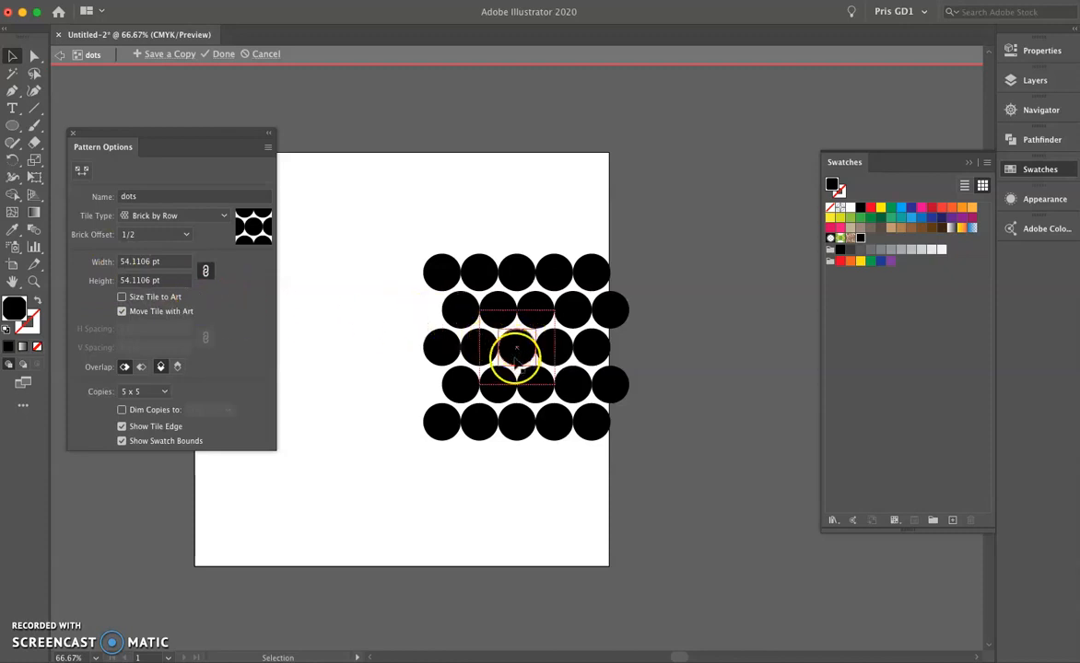
pyautogui.click(122, 298)
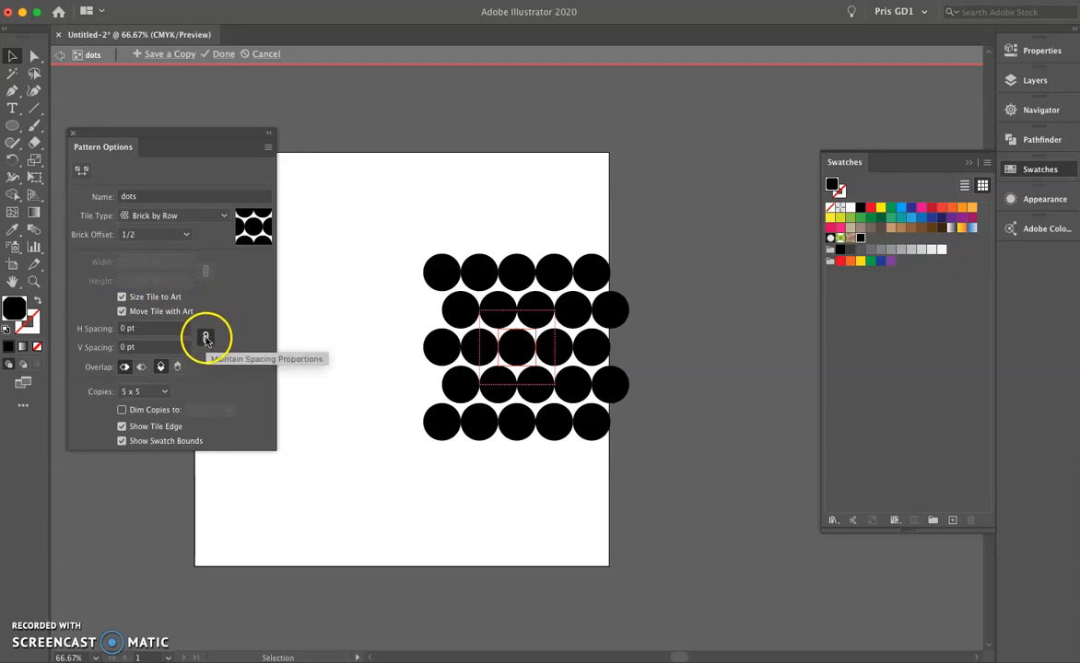
pyautogui.click(123, 328)
pyautogui.write('5')
pyautogui.click(173, 346)
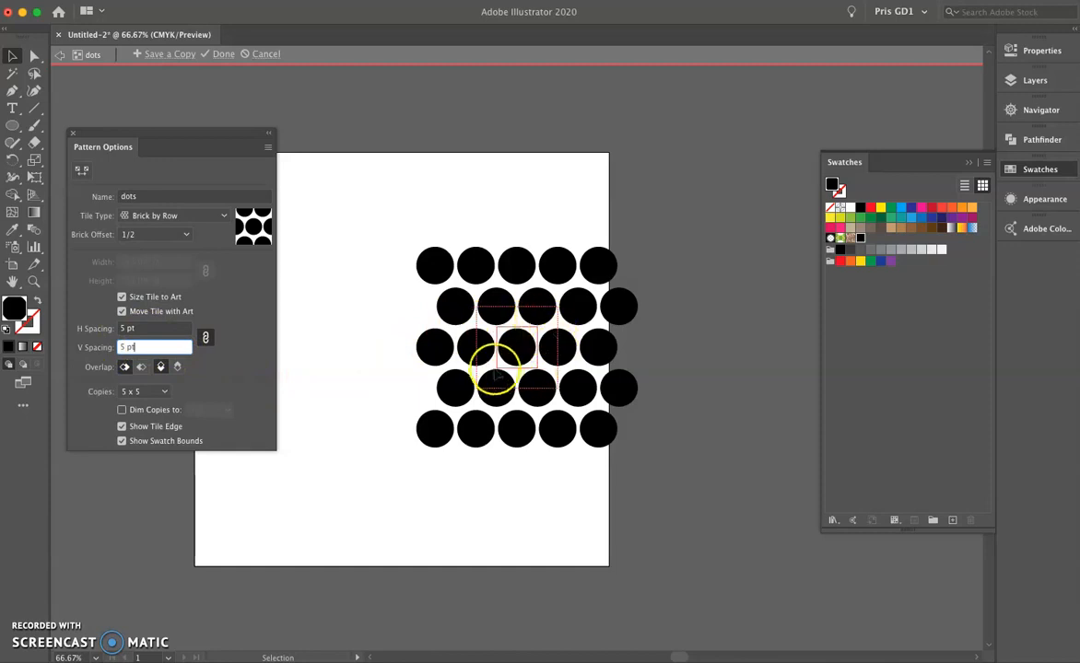
# Increase the horizontal and vertical spacing of the dots to 10 pt.
pyautogui.click(123, 330)
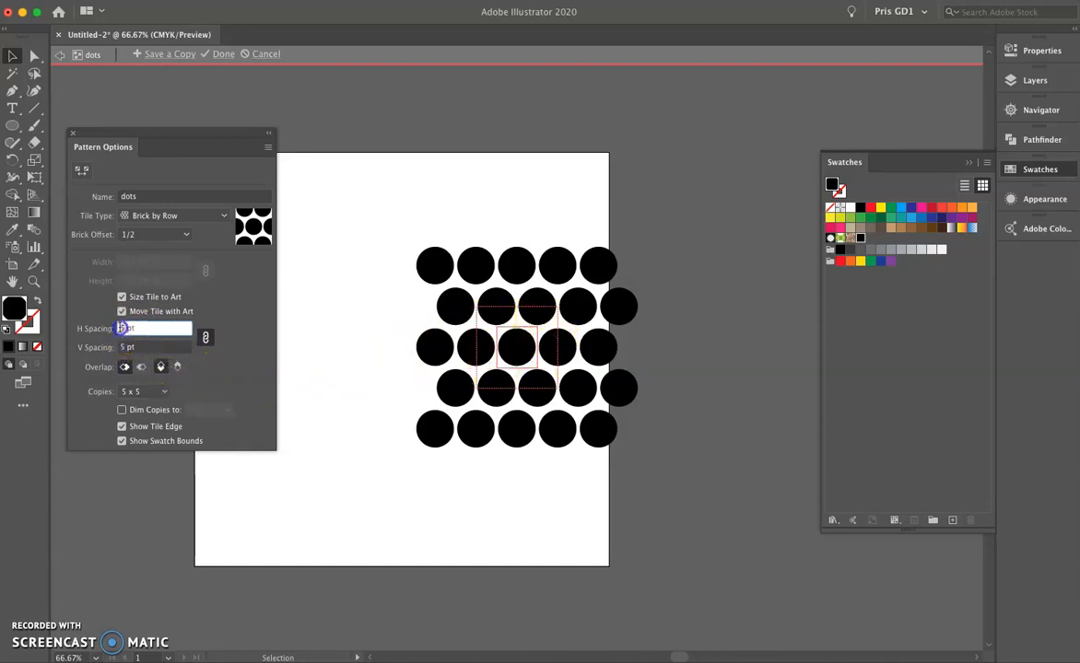
pyautogui.write('10')
pyautogui.click(163, 348)
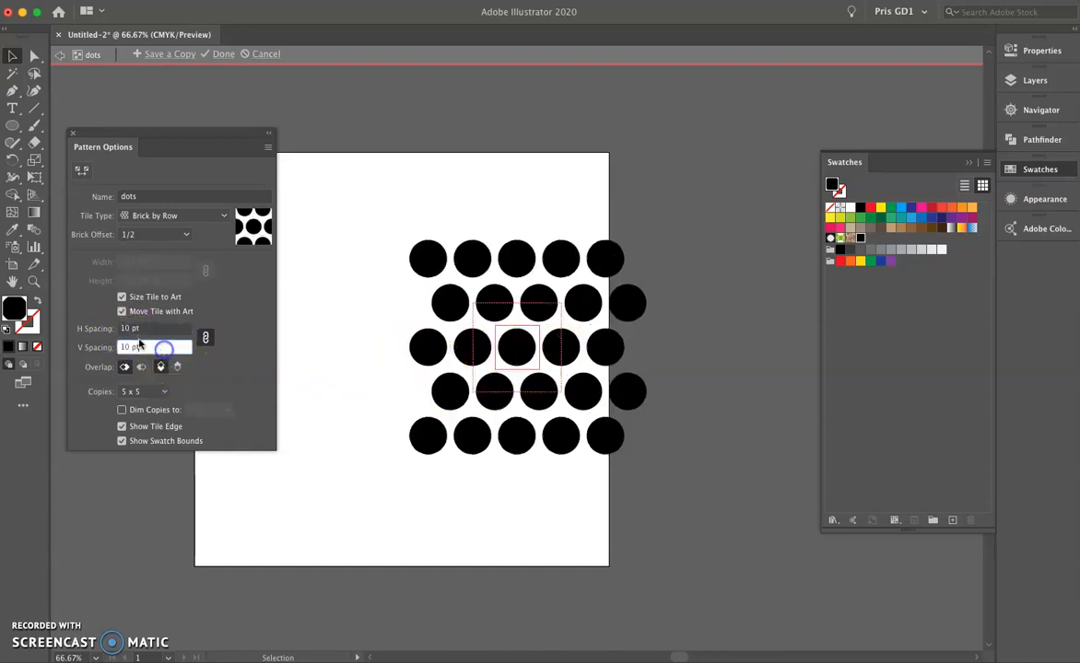
pyautogui.click(466, 347)
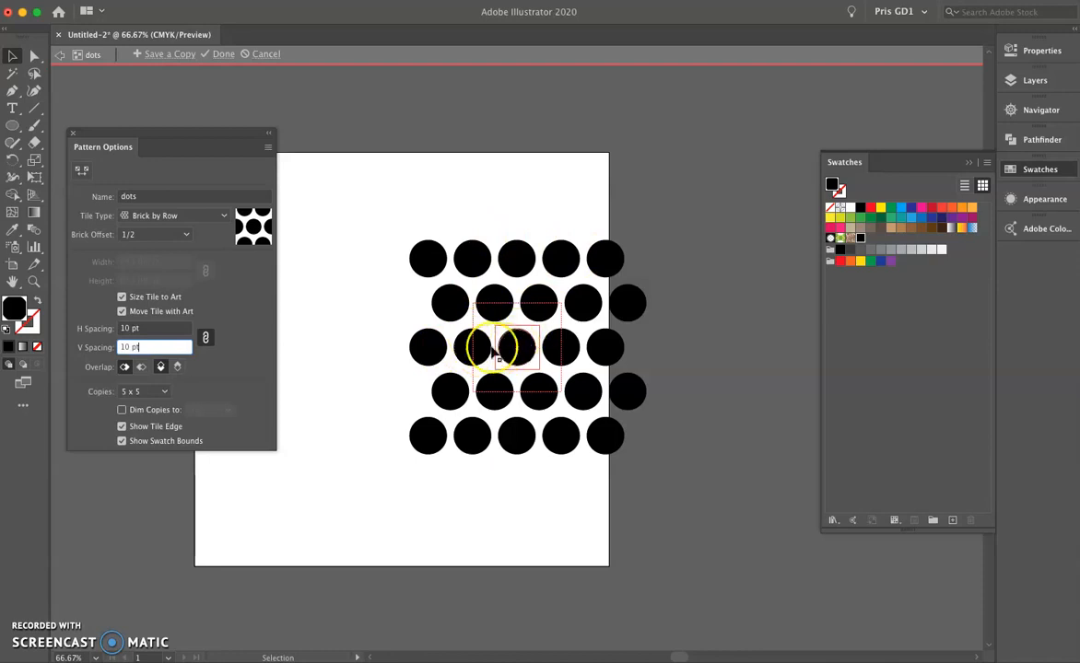
# Try the Brick by Column tile type and switch the dots pattern to Hex by Column.
pyautogui.click(223, 215)
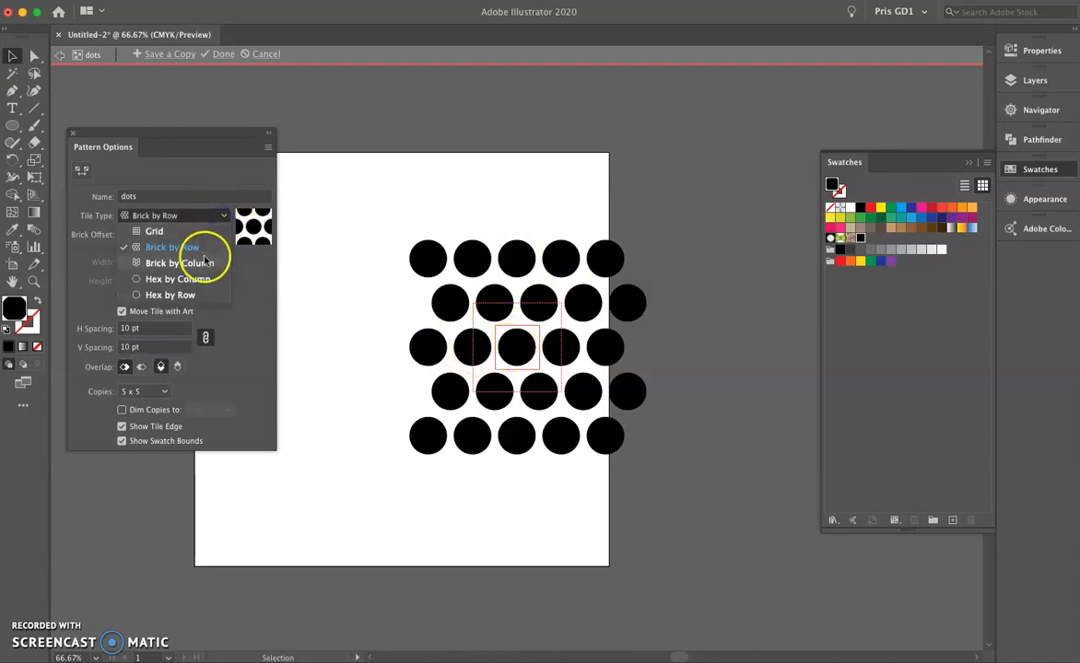
pyautogui.click(204, 264)
pyautogui.click(225, 215)
pyautogui.click(208, 285)
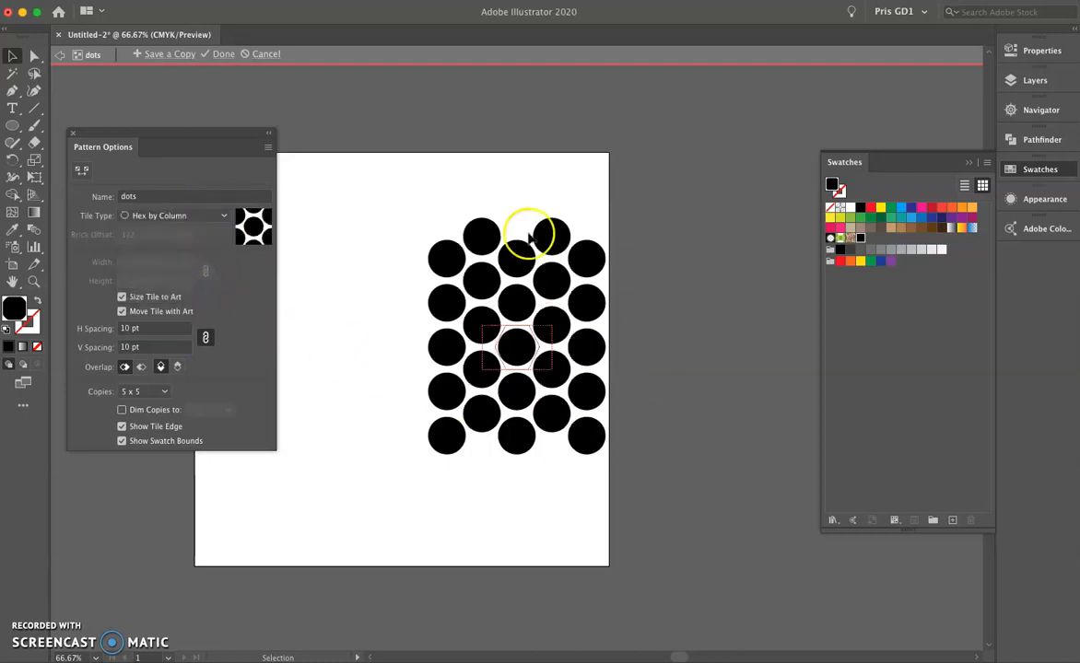
# Set the horizontal and vertical spacing of the dots pattern to 20 pt.
pyautogui.click(116, 329)
pyautogui.write('20')
pyautogui.click(166, 350)
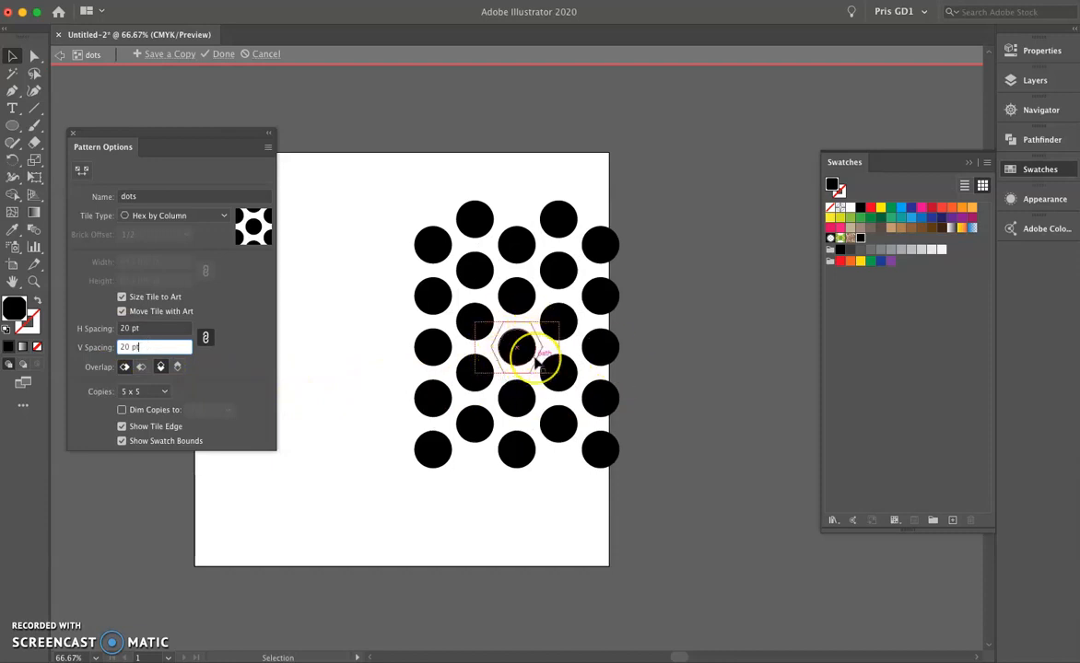
# Shrink the circle in the central pattern tile proportionally around its centre by about a fifth.
pyautogui.scroll(3, 536, 362)
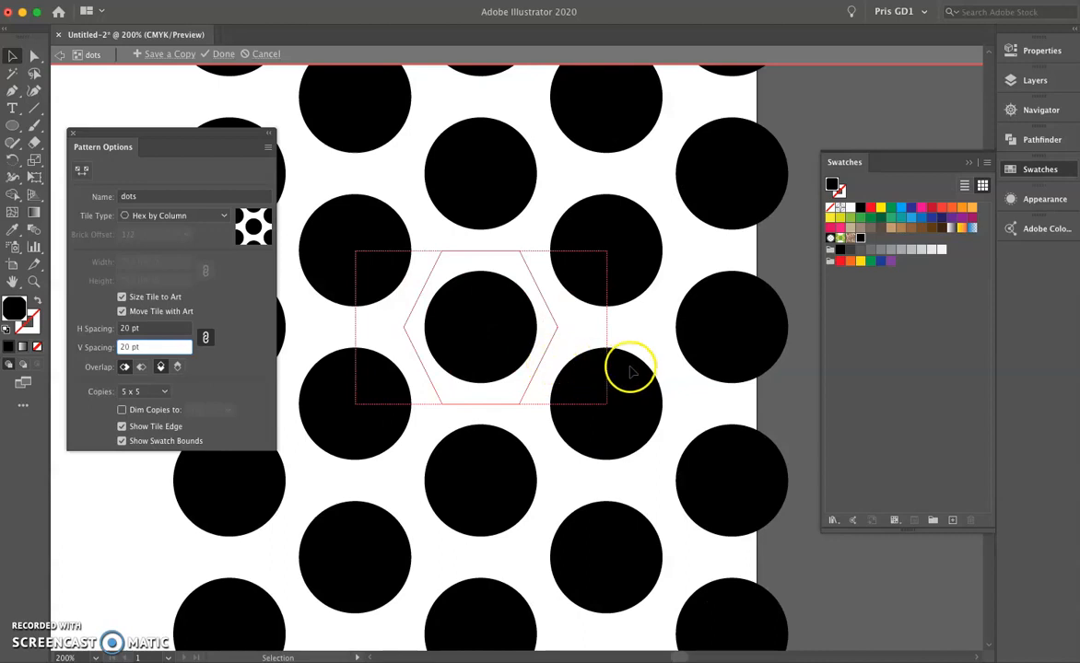
pyautogui.moveTo(661, 345); pyautogui.dragTo(722, 299)
pyautogui.click(557, 277)
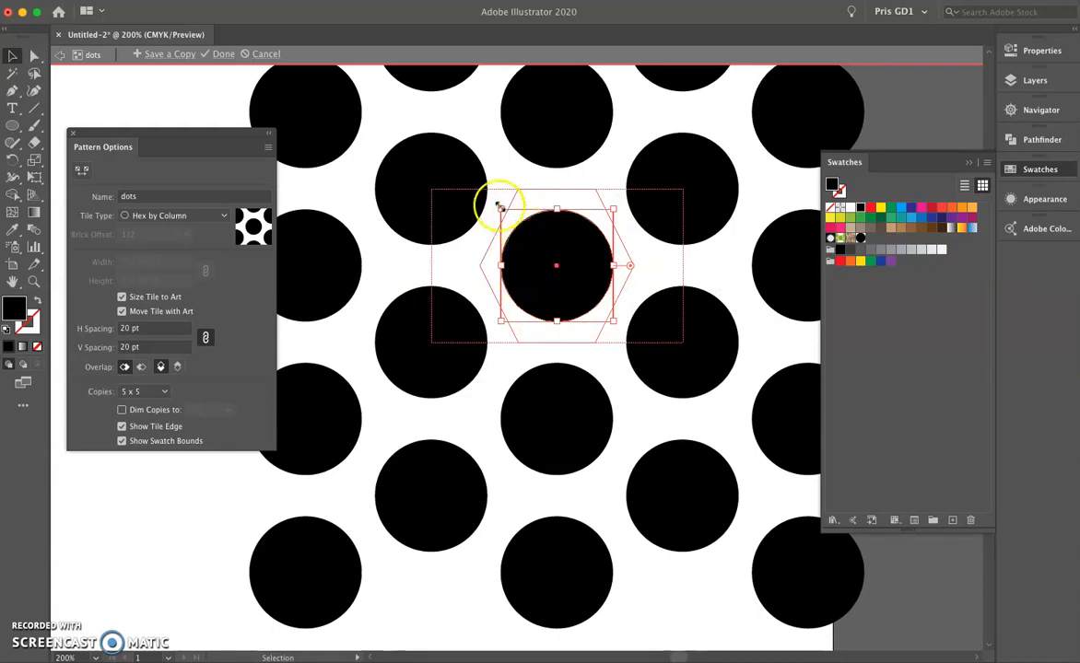
pyautogui.moveTo(500, 210); pyautogui.dragTo(512, 222)
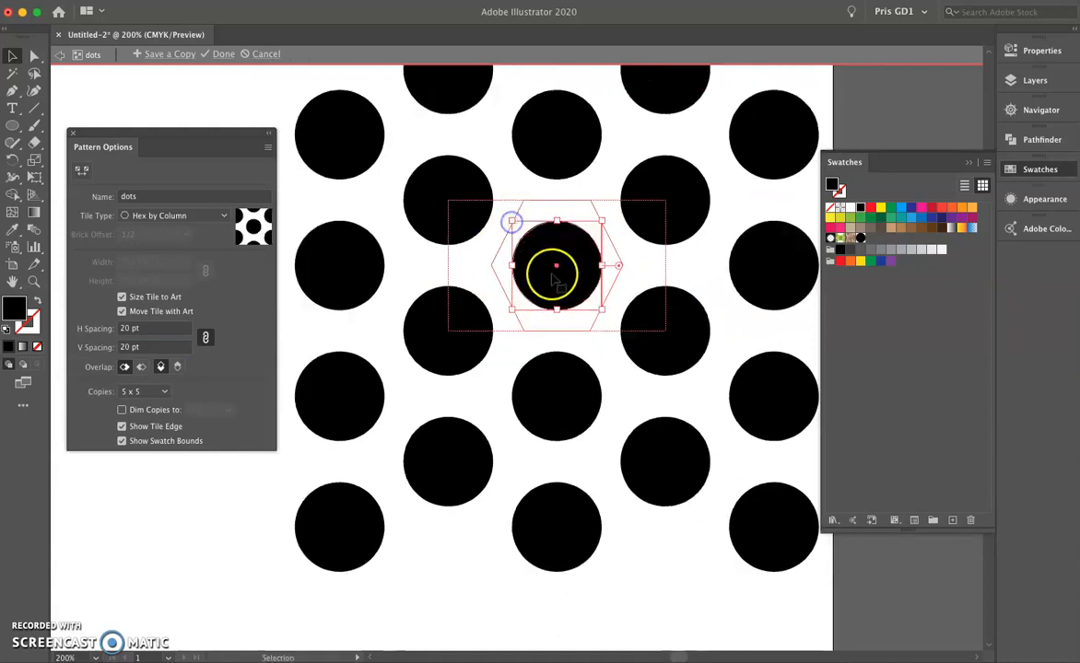
pyautogui.click(594, 208)
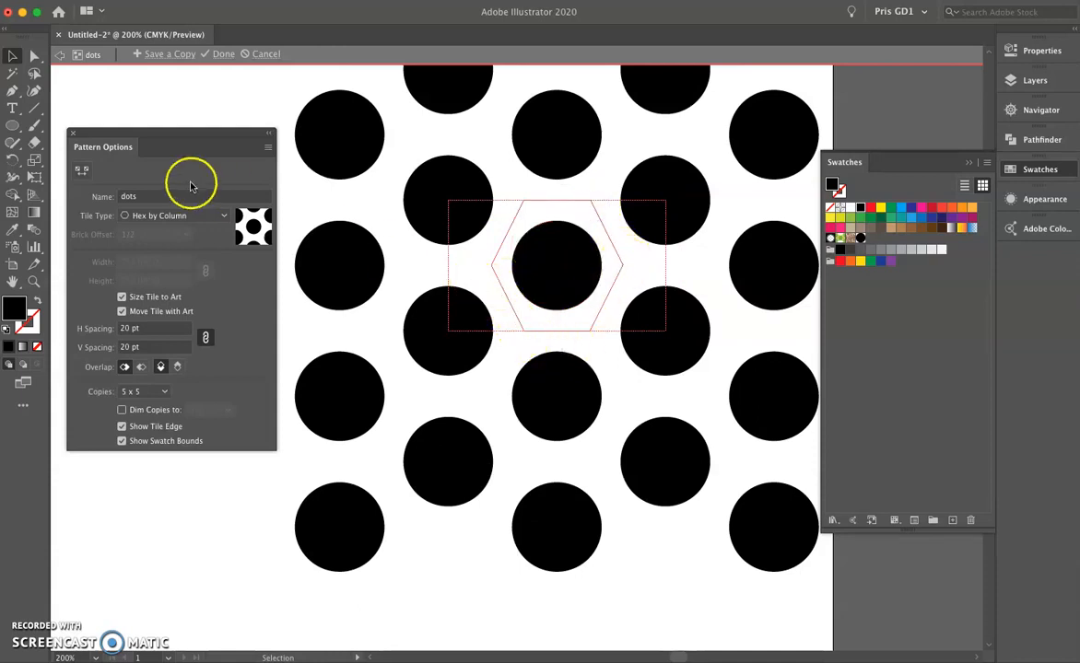
# Widen the hexagonal tile on both sides with the Pattern Tile Tool to a horizontal spacing of about 36 pt.
pyautogui.click(81, 172)
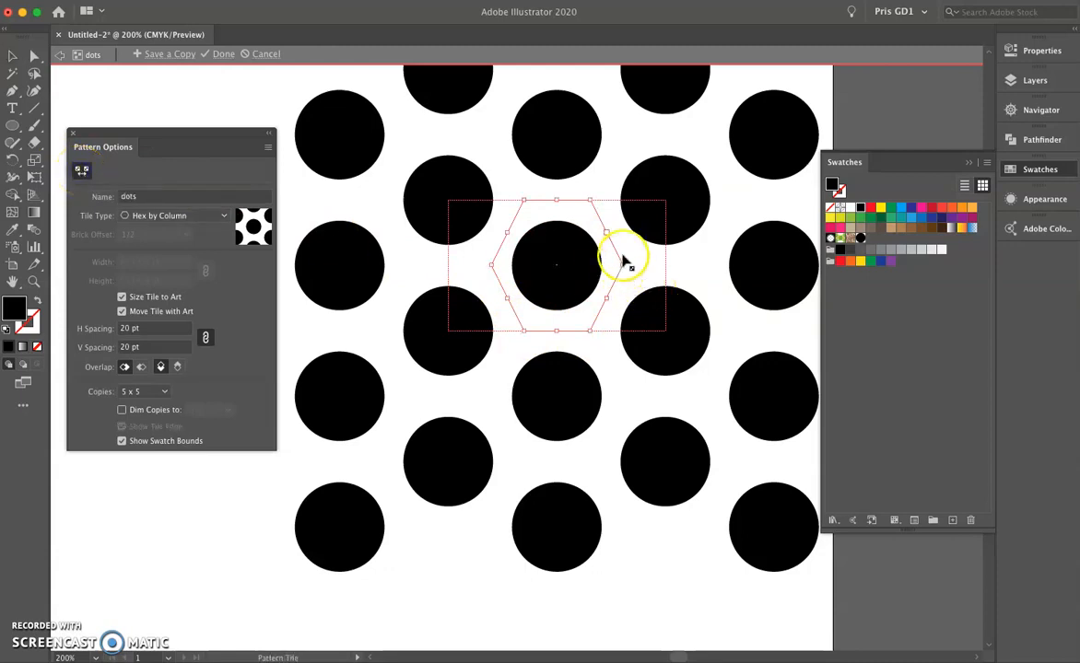
pyautogui.click(13, 56)
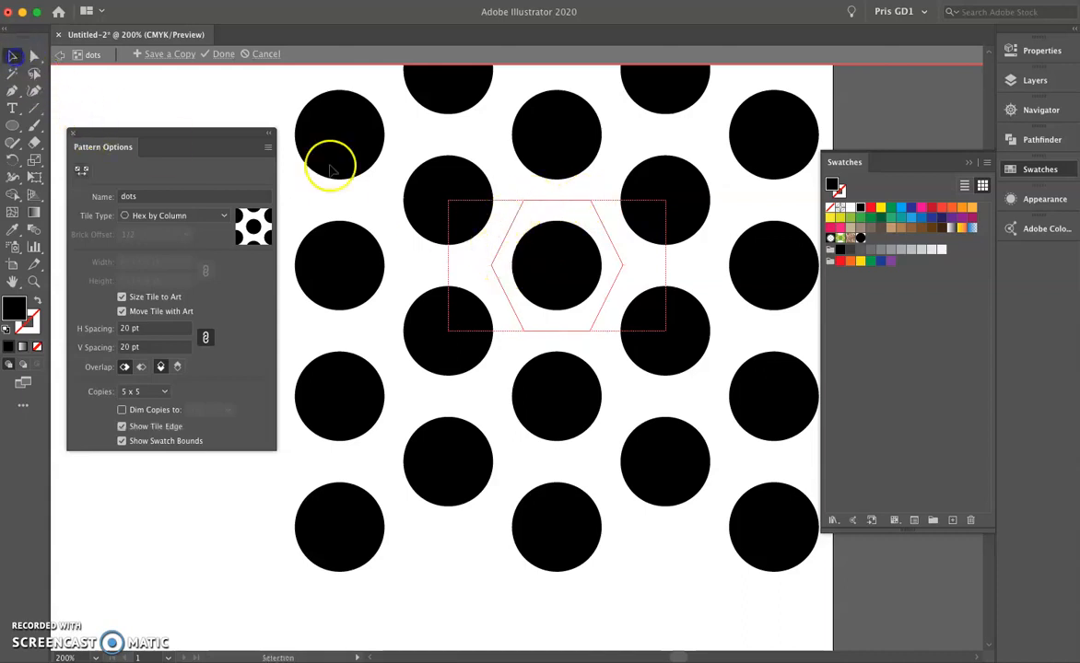
pyautogui.click(599, 218)
pyautogui.click(81, 171)
pyautogui.moveTo(624, 266); pyautogui.dragTo(639, 267)
pyautogui.moveTo(491, 266); pyautogui.dragTo(476, 266)
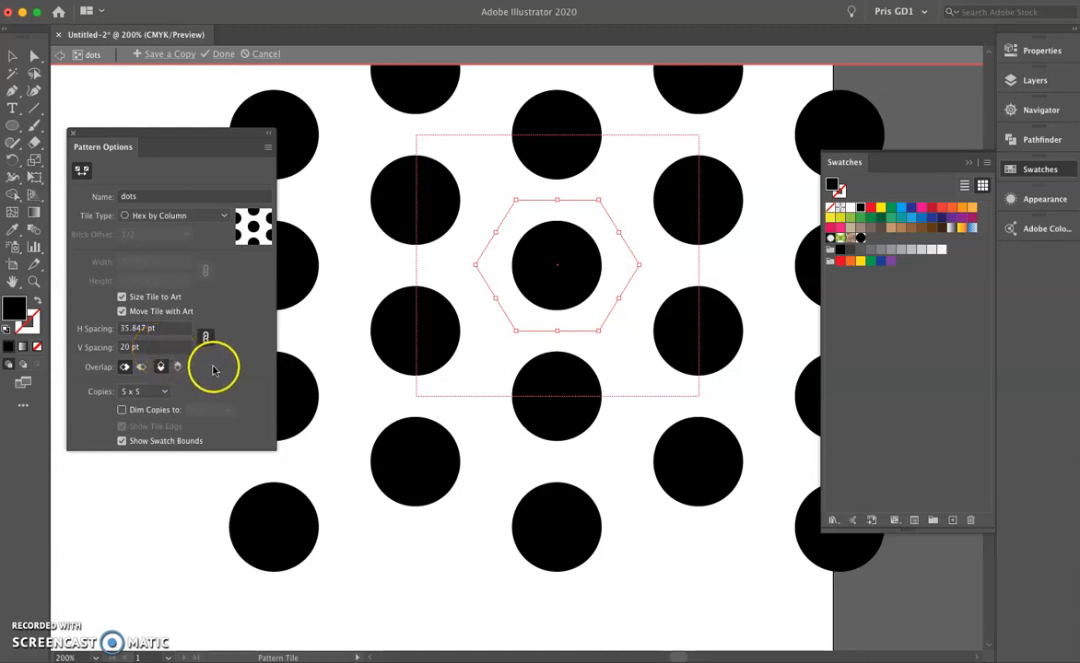
# Finish editing the dots pattern with 5 x 5 copies and delete the original circle from the artboard.
pyautogui.click(163, 391)
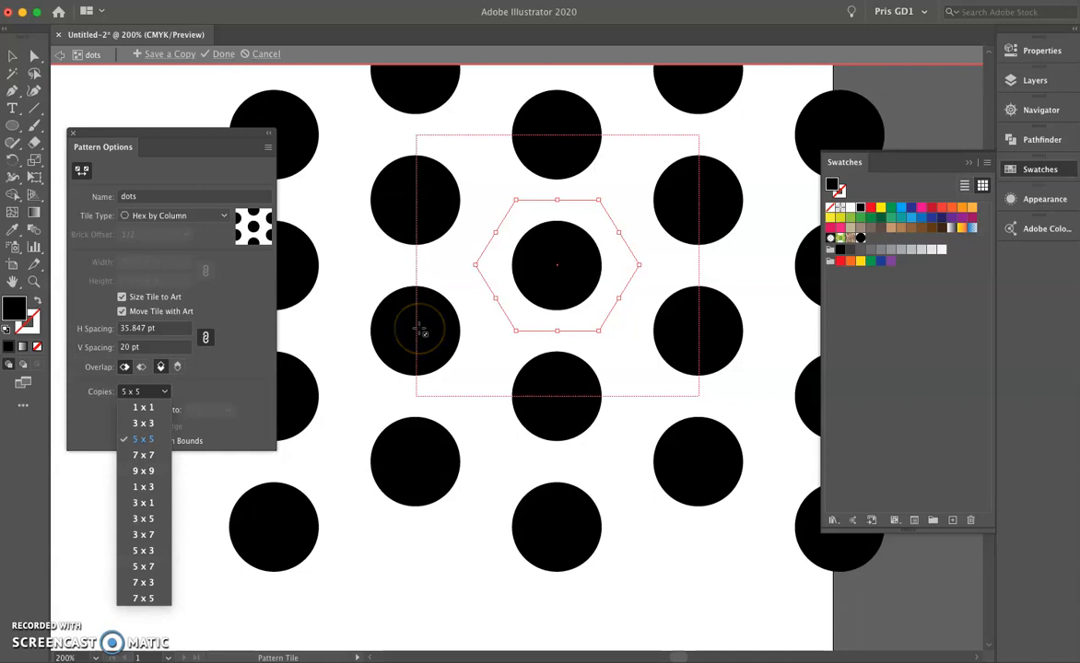
pyautogui.click(249, 277)
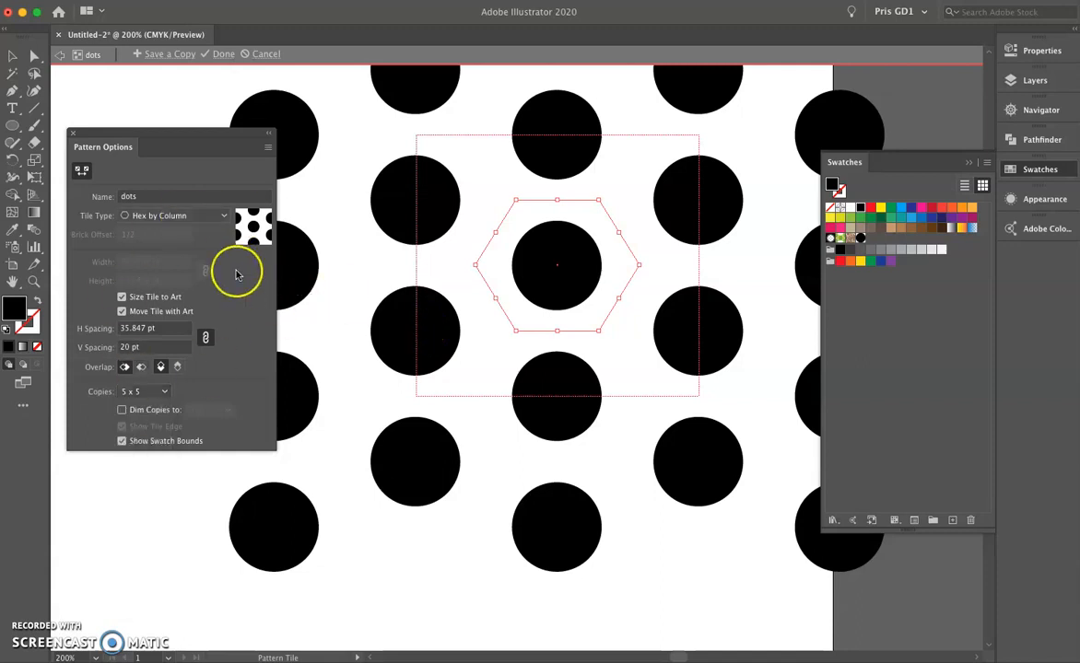
pyautogui.click(223, 55)
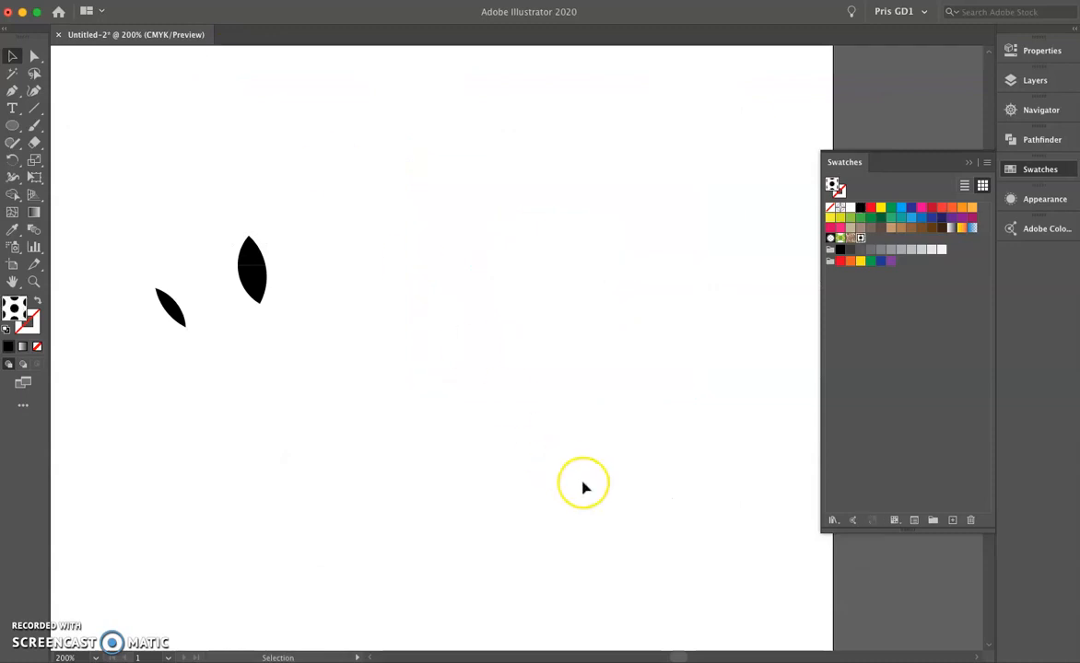
pyautogui.scroll(-4, 582, 484)
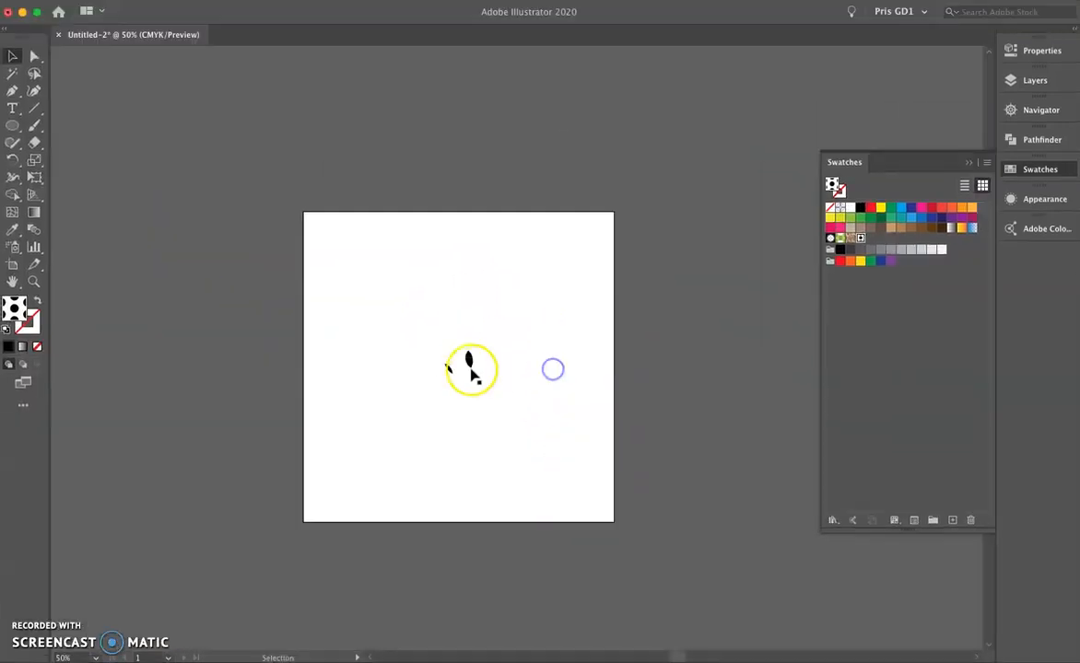
pyautogui.click(493, 400)
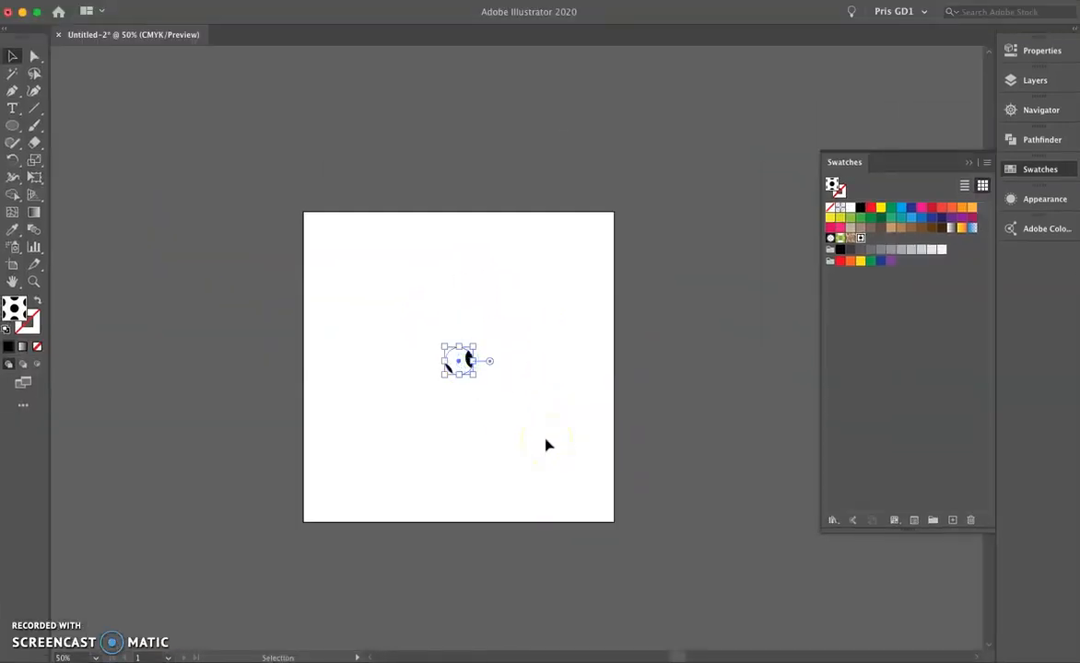
pyautogui.press('Delete')
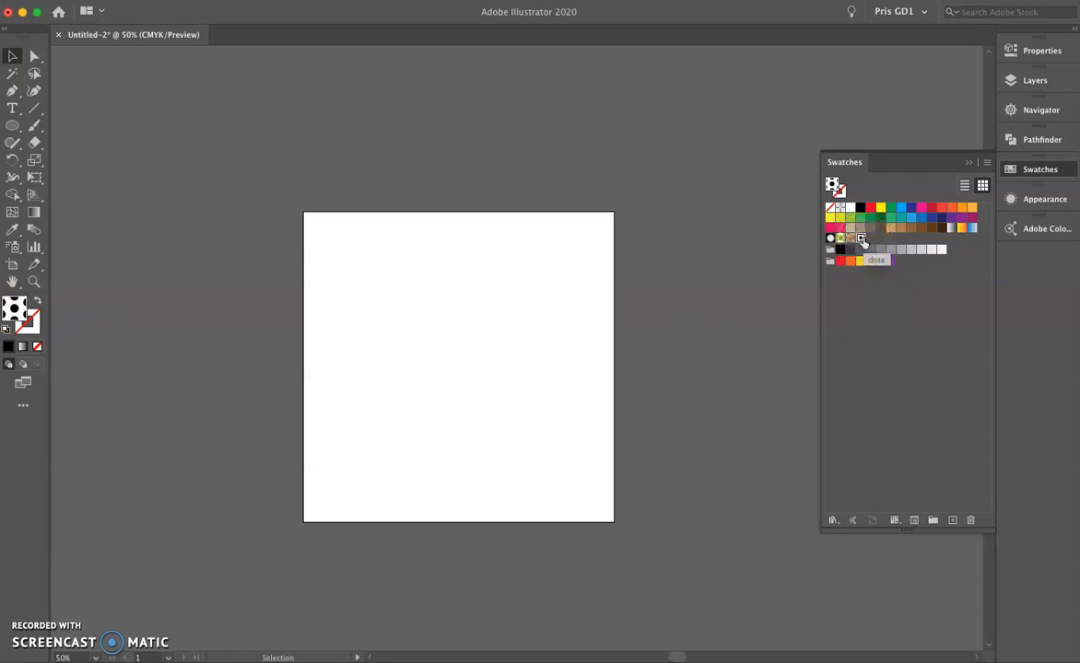
# Draw a rectangle covering the whole artboard, filled with the dots pattern.
pyautogui.click(12, 126)
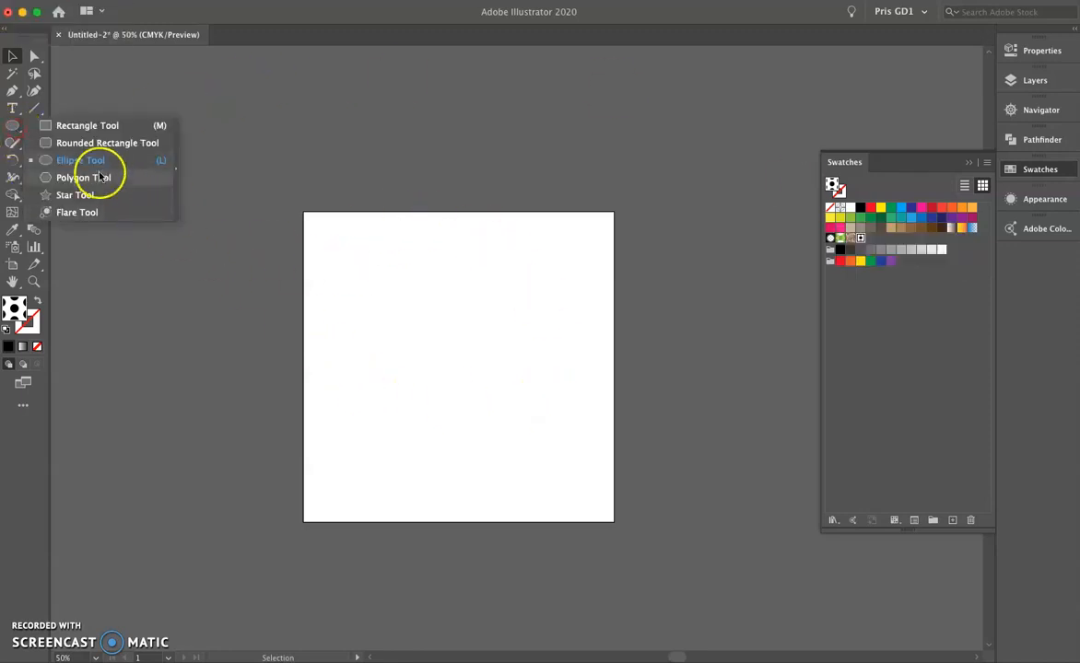
pyautogui.click(83, 126)
pyautogui.moveTo(303, 213); pyautogui.dragTo(614, 521)
pyautogui.click(12, 55)
pyautogui.click(306, 95)
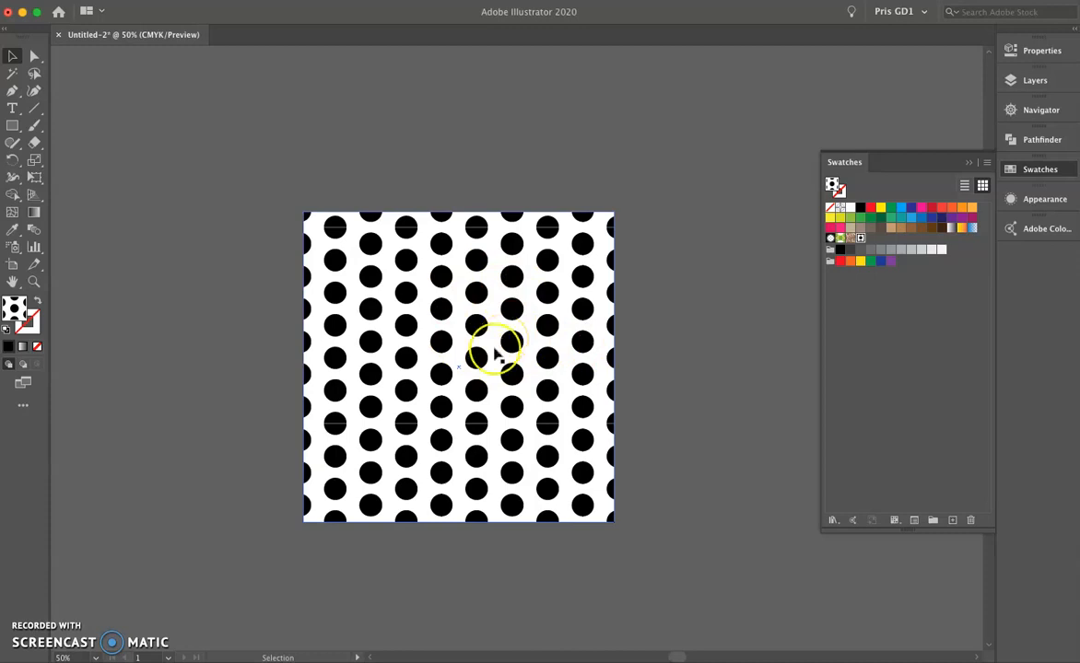
# Edit the dots swatch to use the Grid tile type and a green circle, and save the pattern changes.
pyautogui.doubleClick(859, 240)
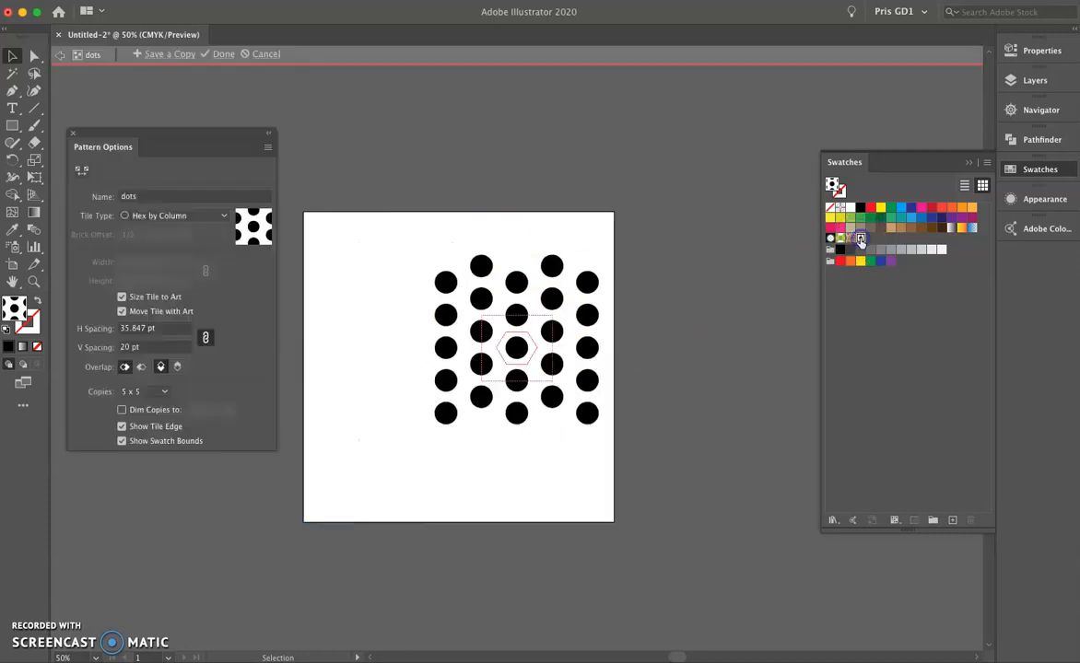
pyautogui.click(206, 215)
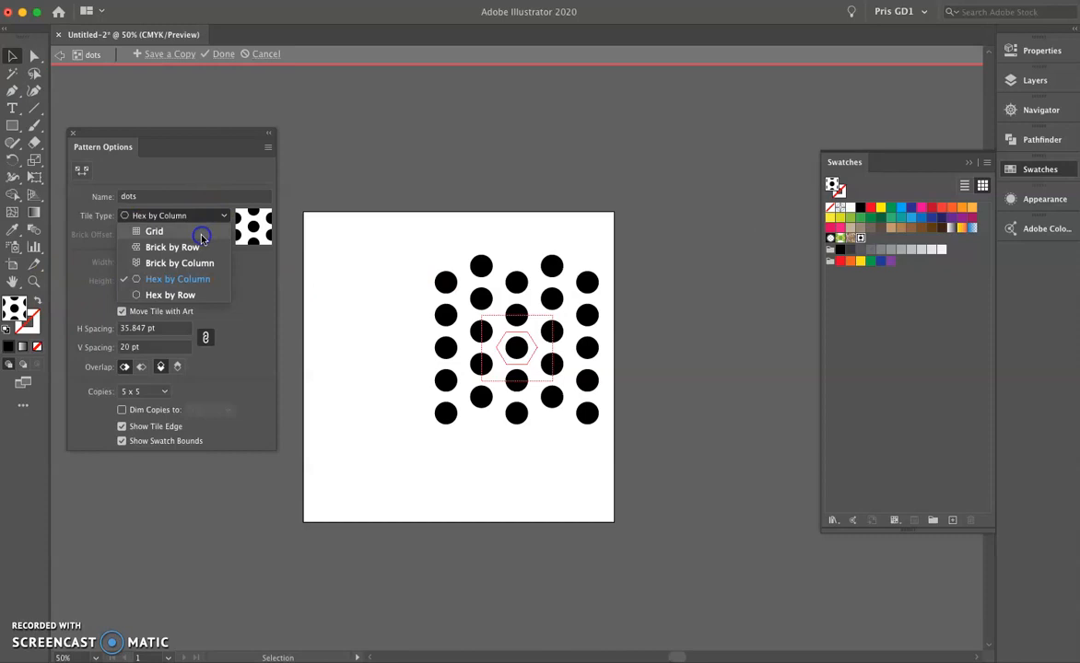
pyautogui.click(201, 233)
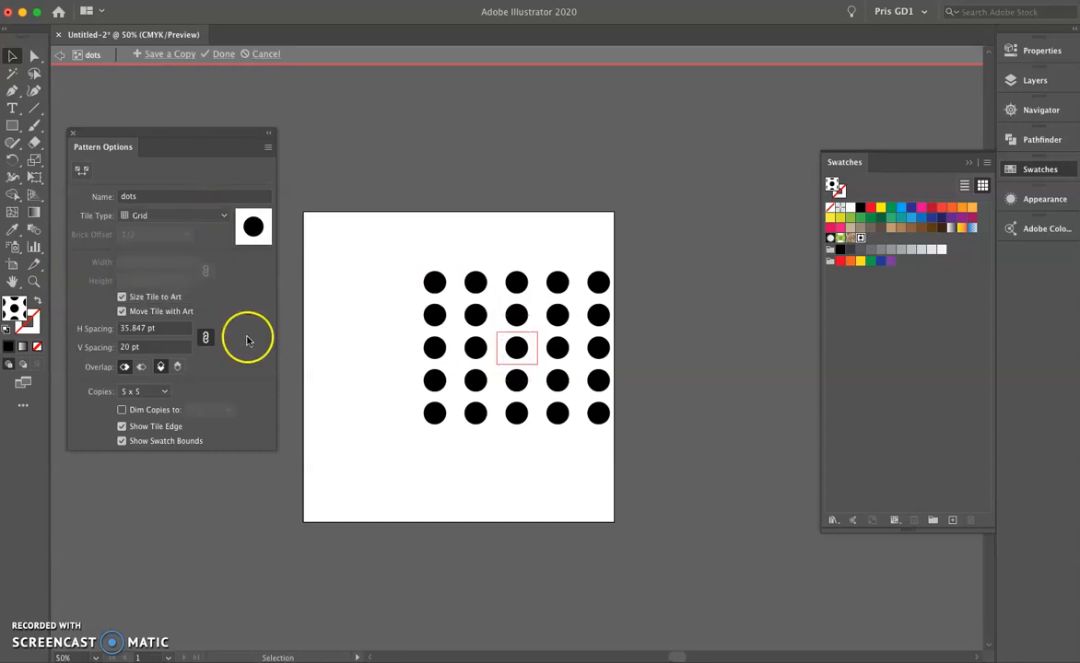
pyautogui.click(514, 347)
pyautogui.click(890, 207)
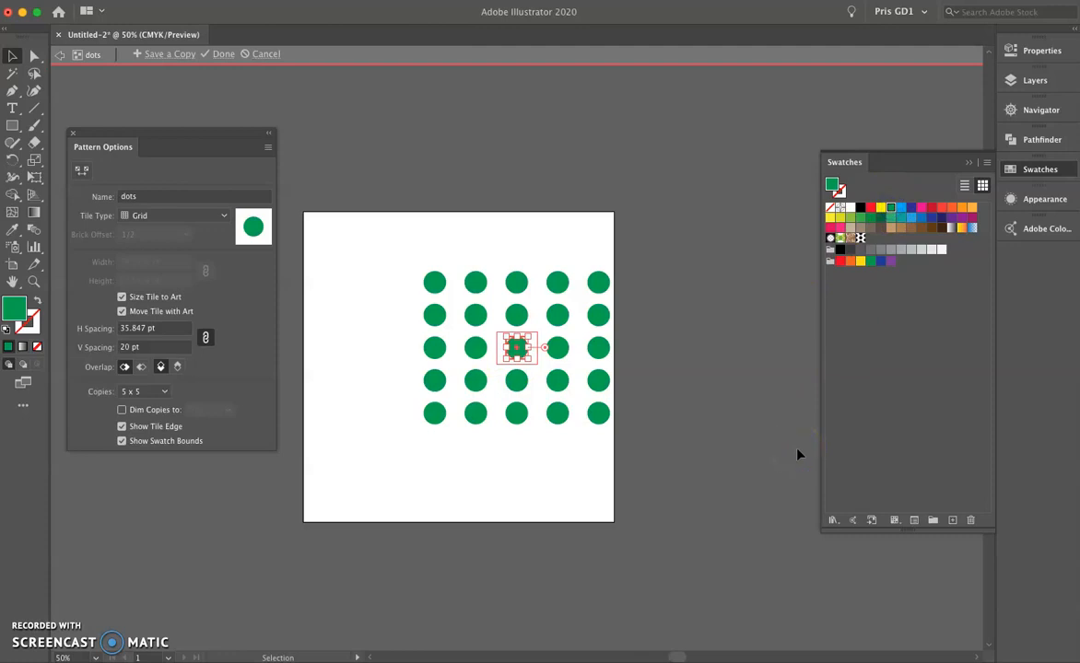
pyautogui.click(225, 53)
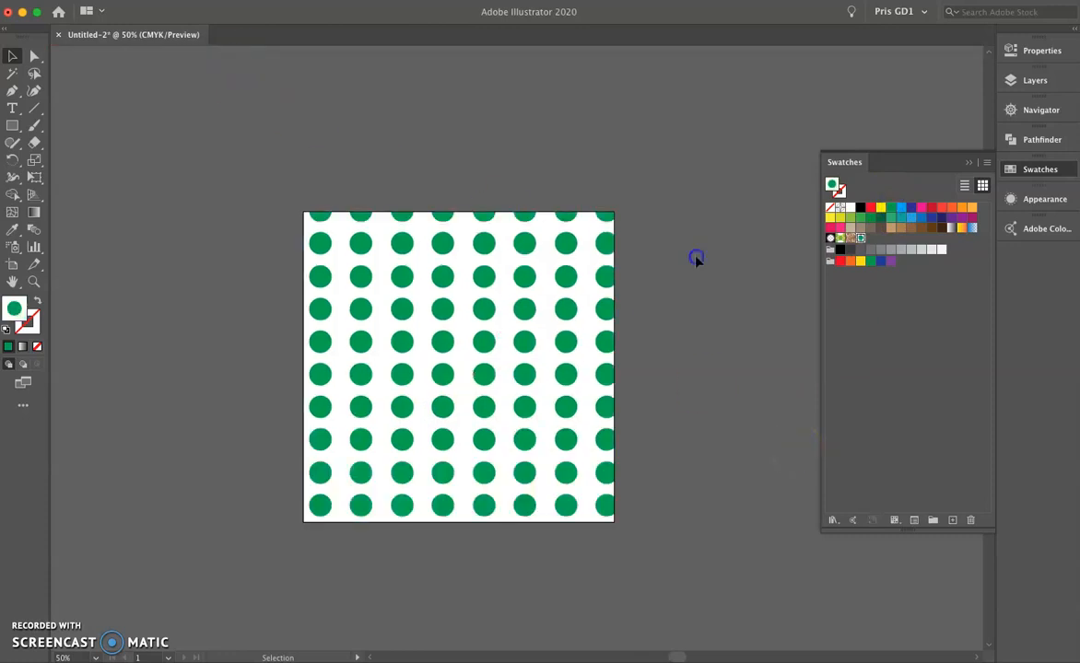
# Try enlarging and shifting the dotted square on the artboard, and undo the changes.
pyautogui.click(535, 420)
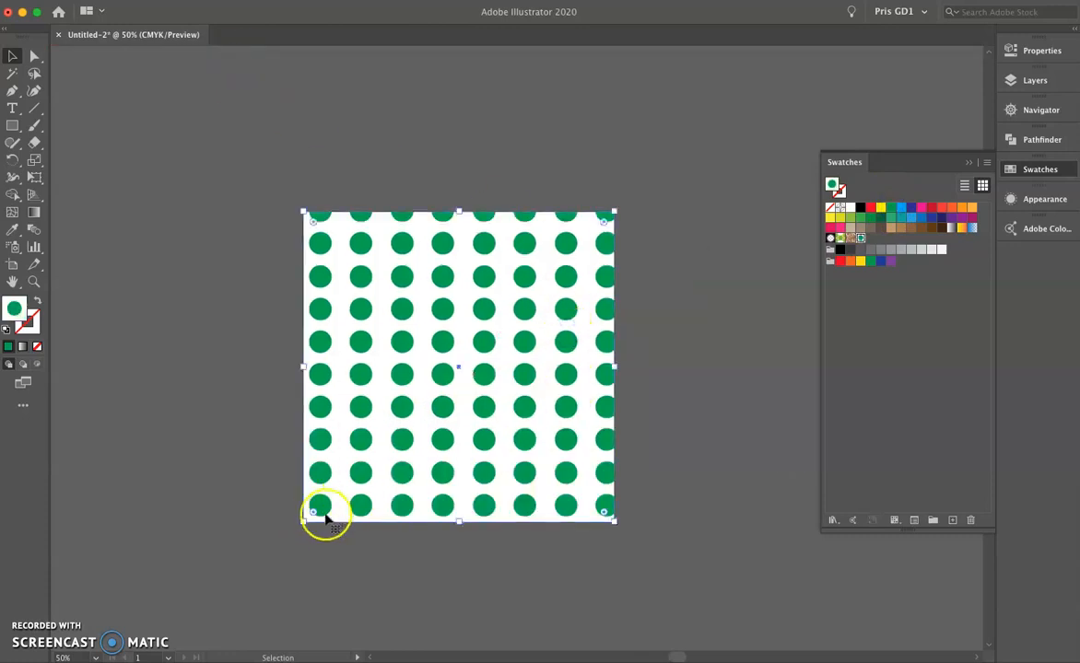
pyautogui.moveTo(303, 521); pyautogui.dragTo(289, 535)
pyautogui.moveTo(471, 388); pyautogui.dragTo(463, 382)
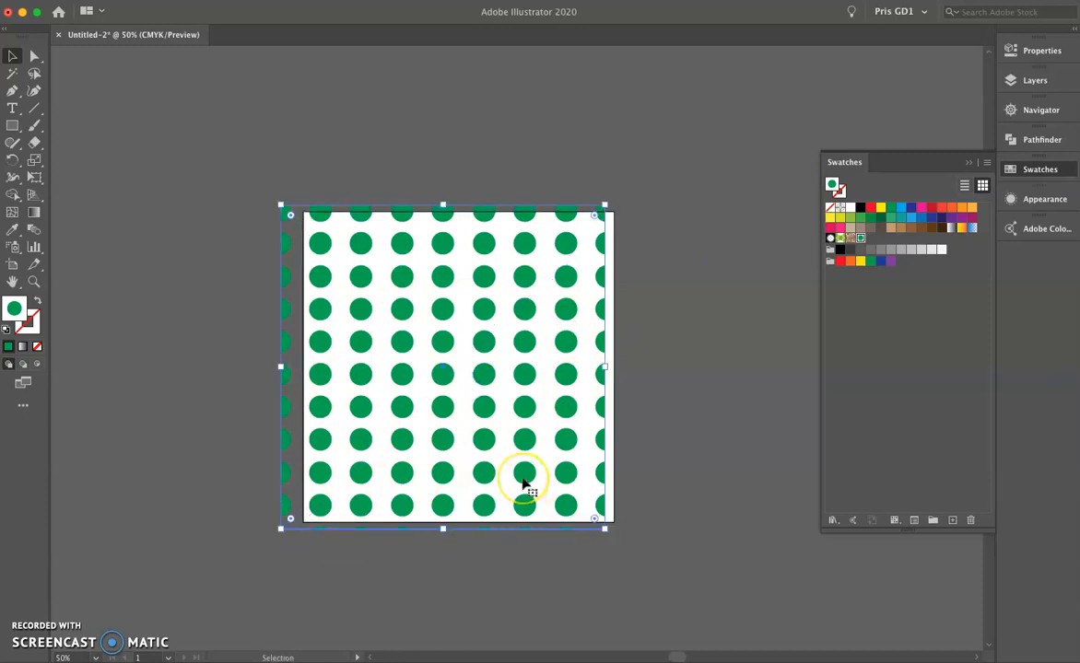
pyautogui.press('super+z')
pyautogui.press('a')
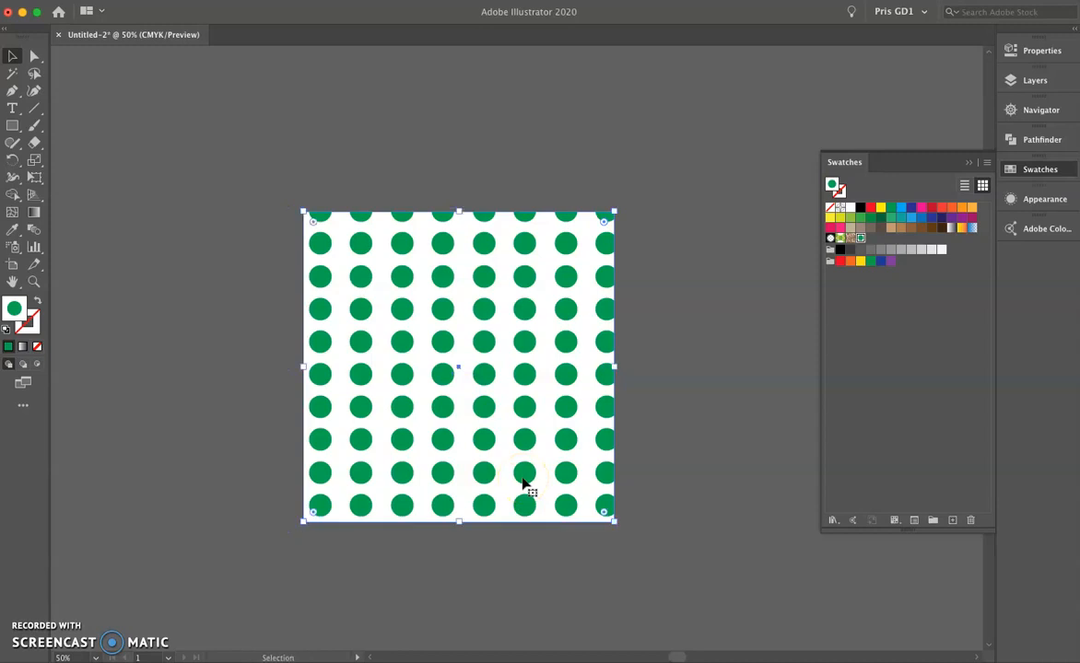
pyautogui.click(671, 304)
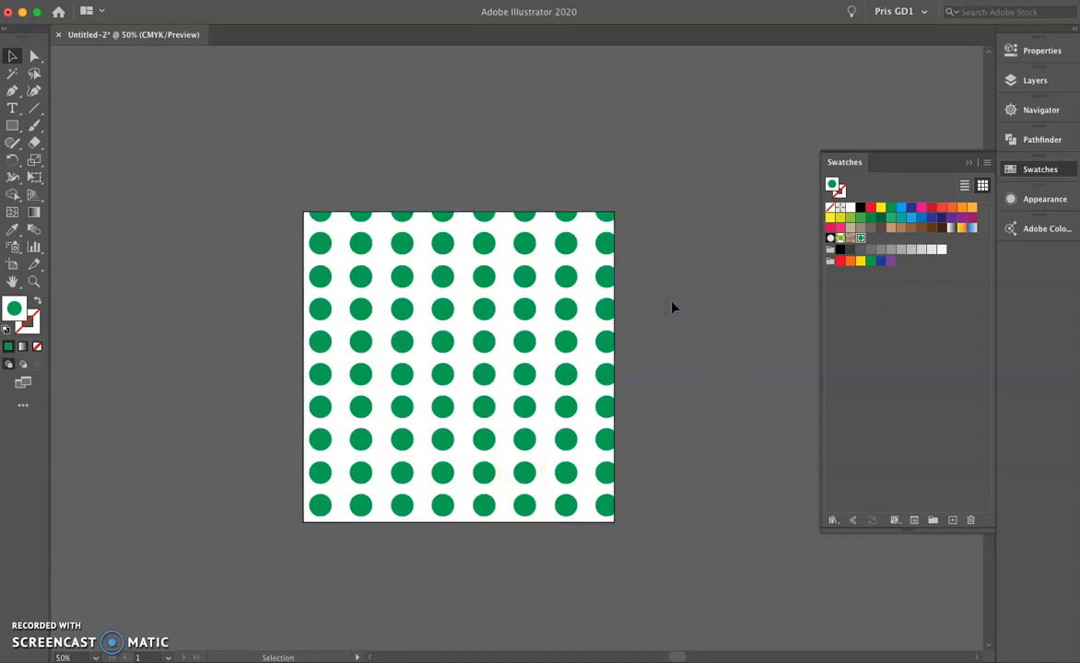
# Replace the dots pattern of the artboard-sized square with a solid yellow fill.
pyautogui.click(603, 310)
pyautogui.click(880, 208)
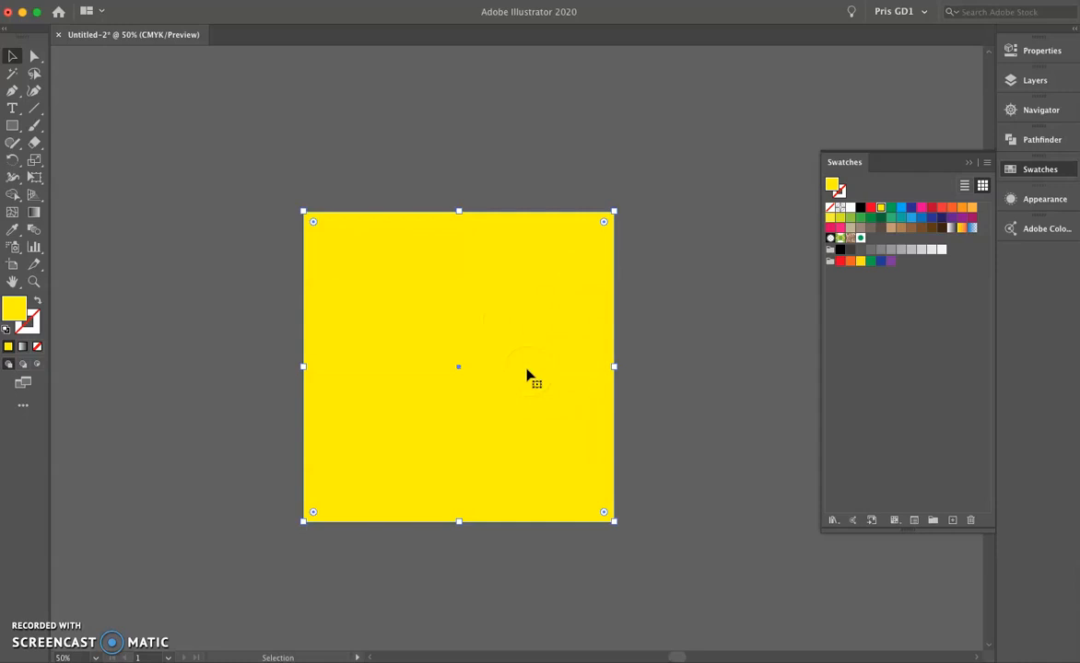
# Duplicate the yellow square, fill the copy with the green dots pattern and align it over the original.
pyautogui.moveTo(533, 319); pyautogui.dragTo(543, 330)
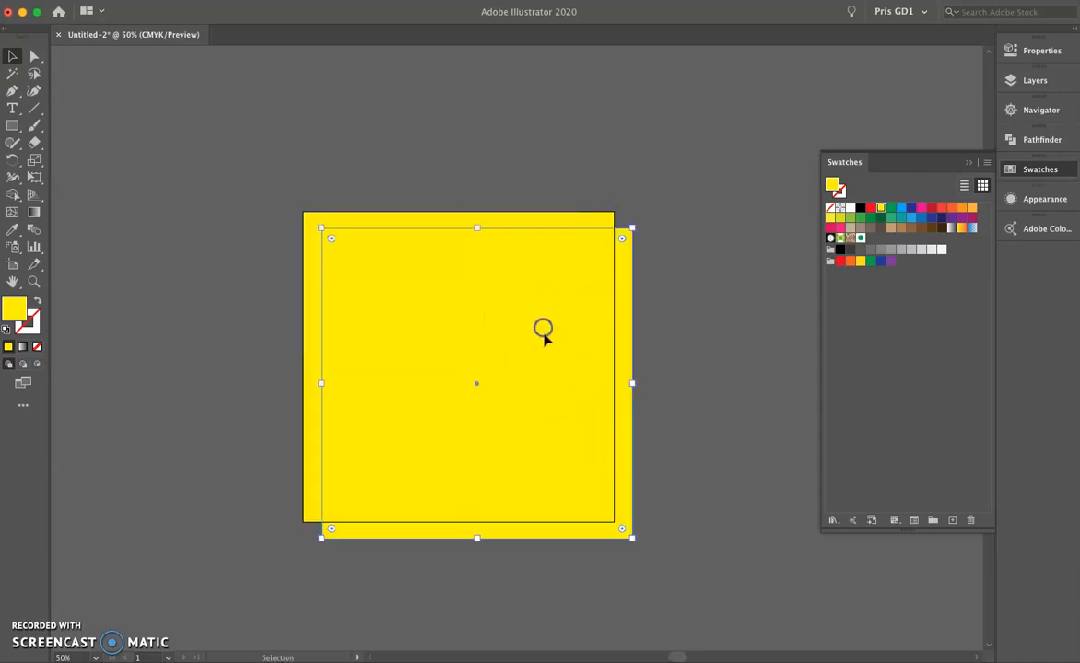
pyautogui.click(860, 238)
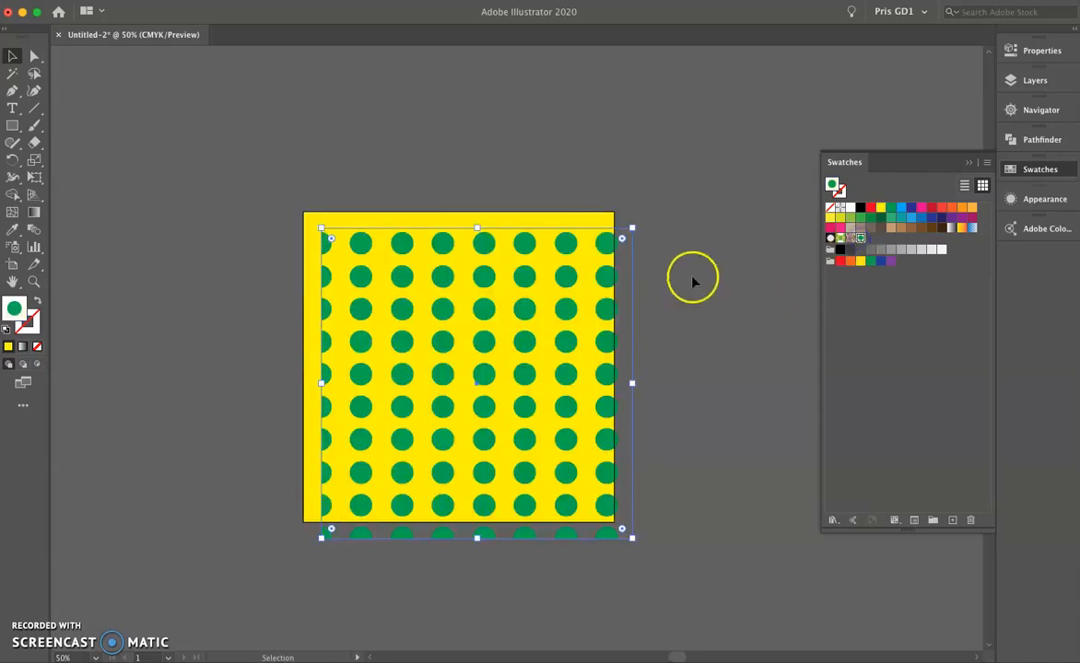
pyautogui.moveTo(571, 311); pyautogui.dragTo(553, 292)
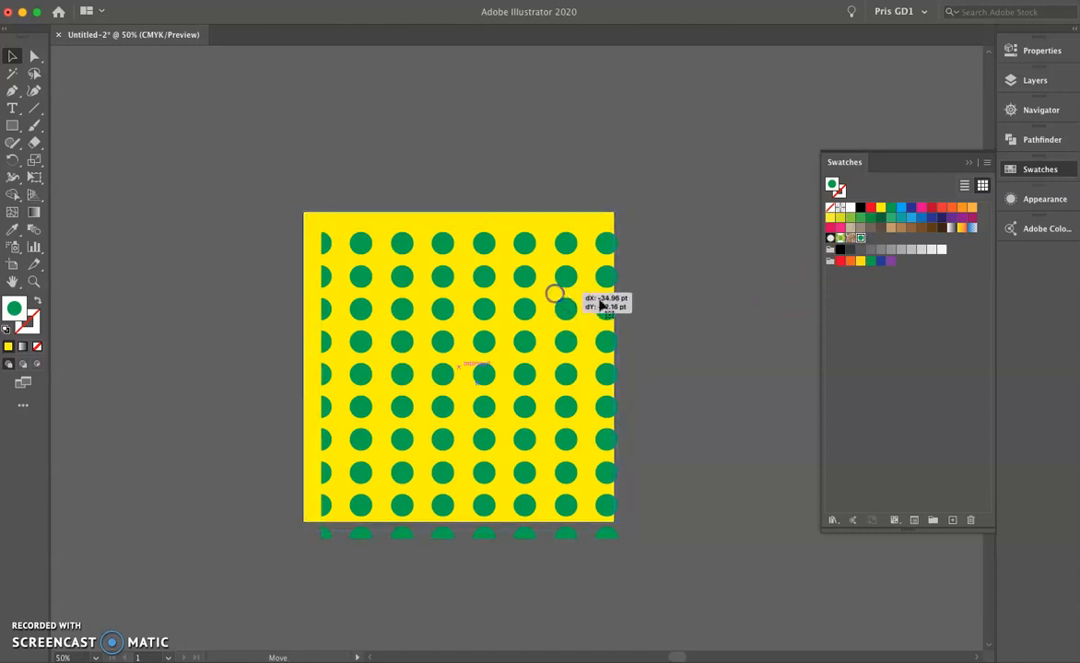
pyautogui.click(698, 298)
pyautogui.click(650, 344)
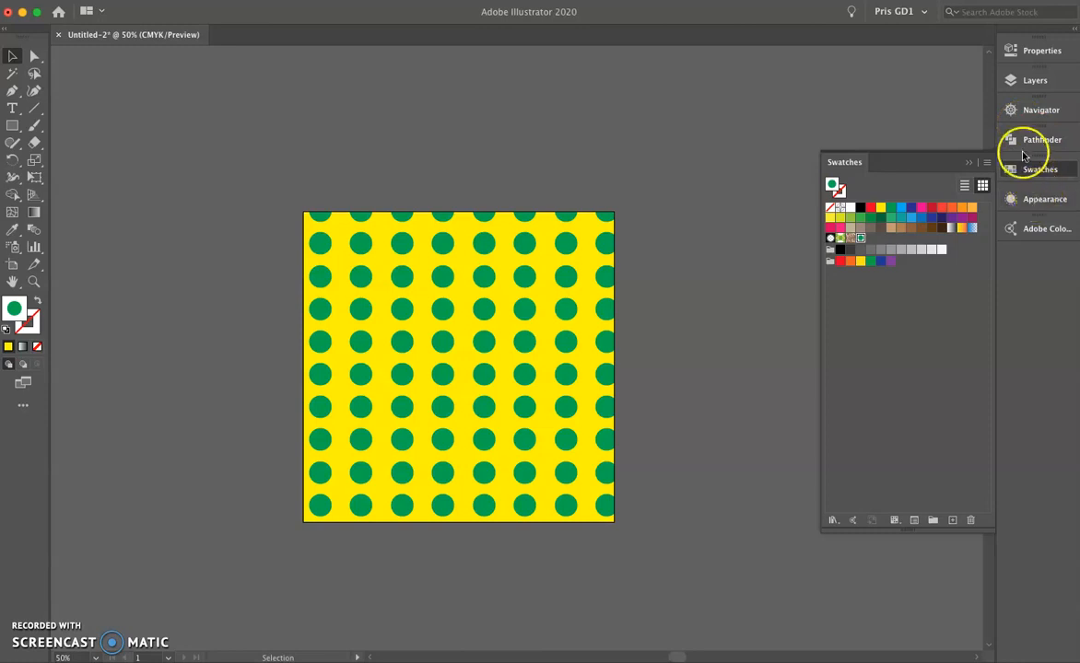
# Move the dotted copy off the yellow square and delete it.
pyautogui.moveTo(611, 275); pyautogui.dragTo(663, 309)
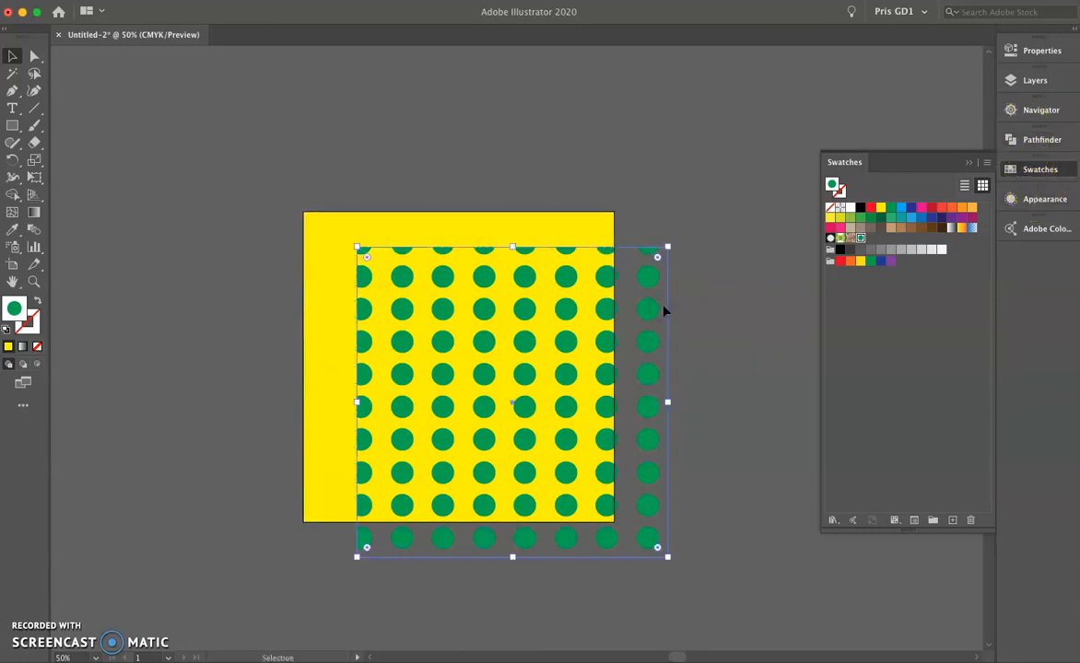
pyautogui.press('Delete')
# Add a second fill to the yellow square's appearance and place it between the stroke and the existing fill.
pyautogui.click(592, 290)
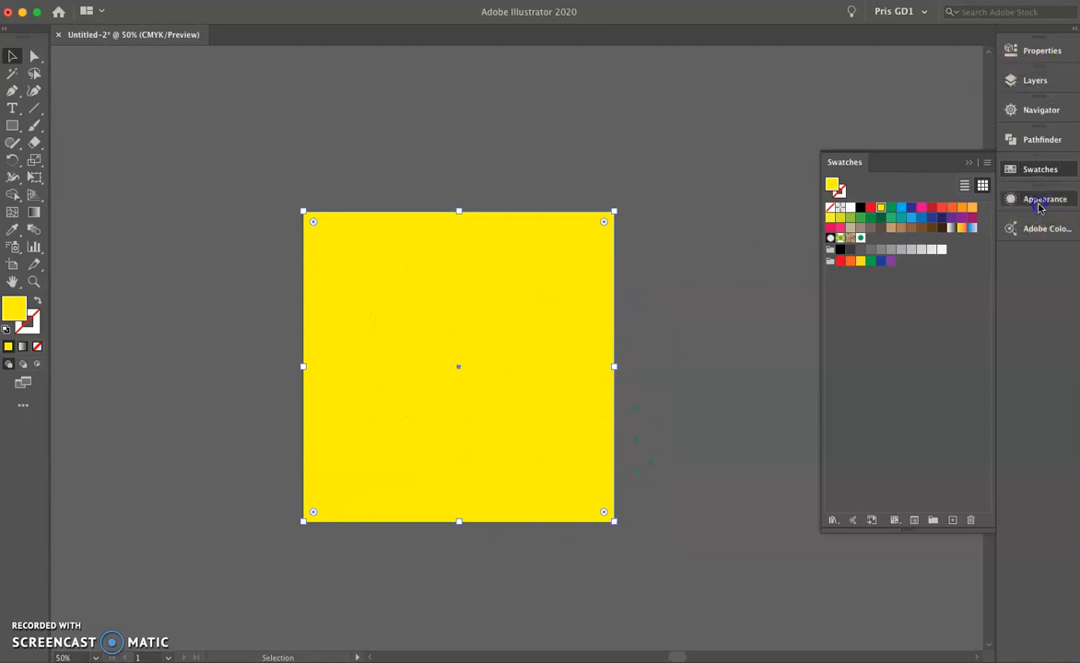
pyautogui.click(1038, 201)
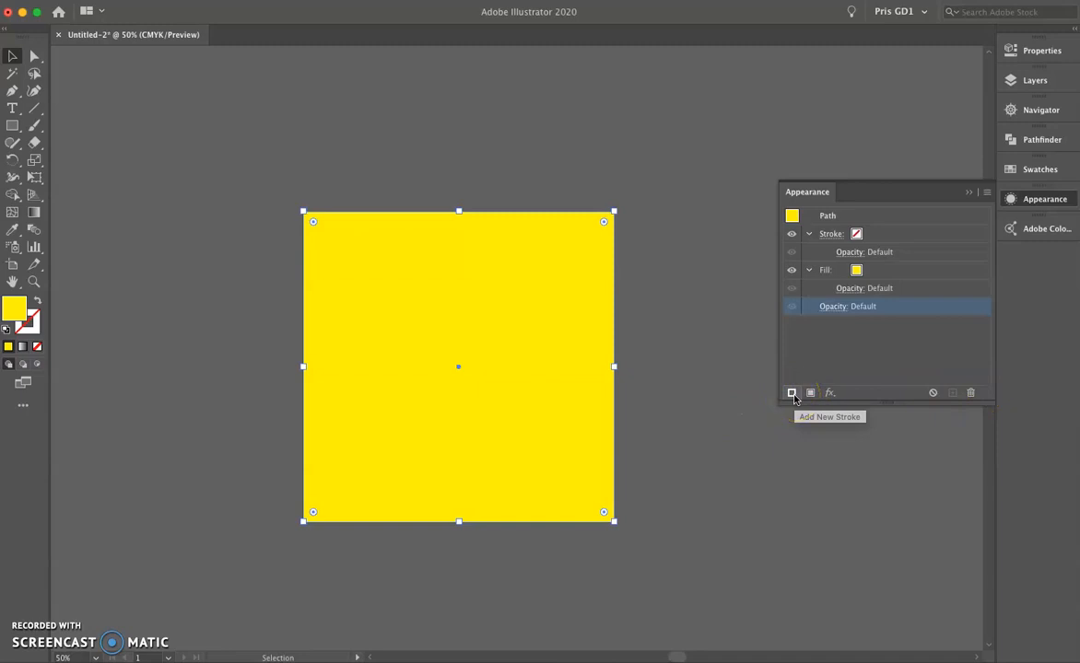
pyautogui.click(828, 236)
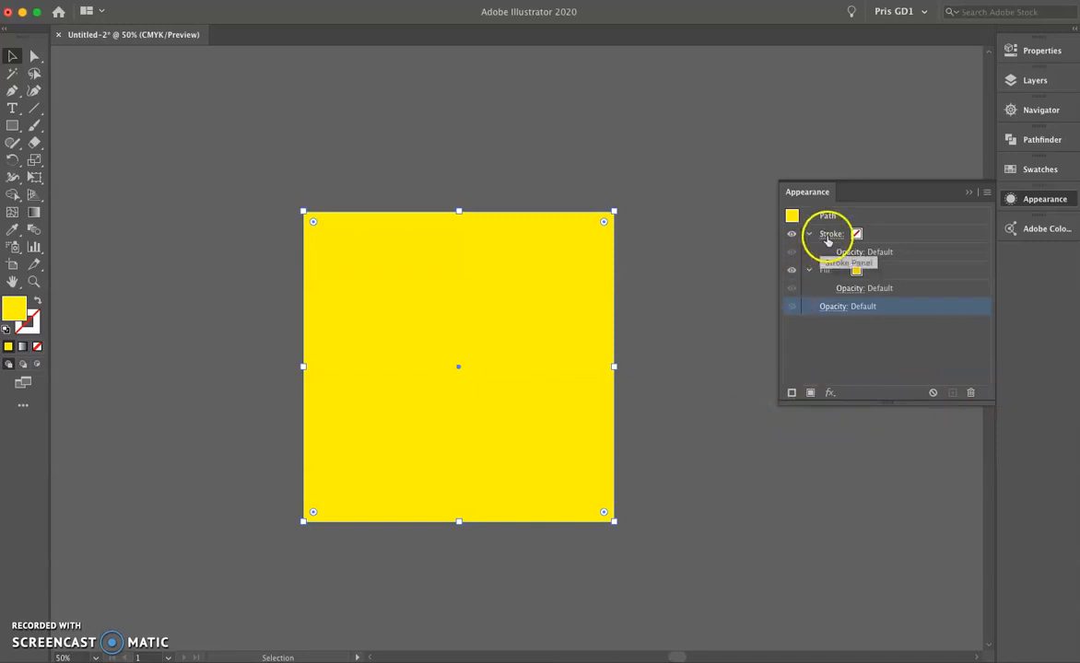
pyautogui.click(810, 394)
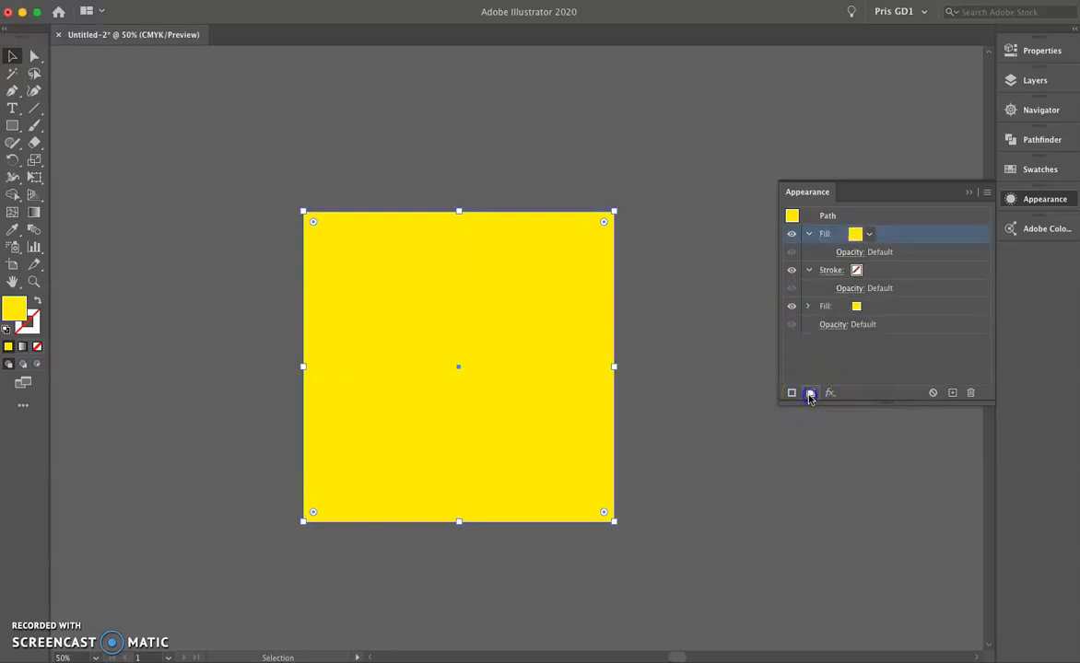
pyautogui.moveTo(831, 234); pyautogui.dragTo(840, 291)
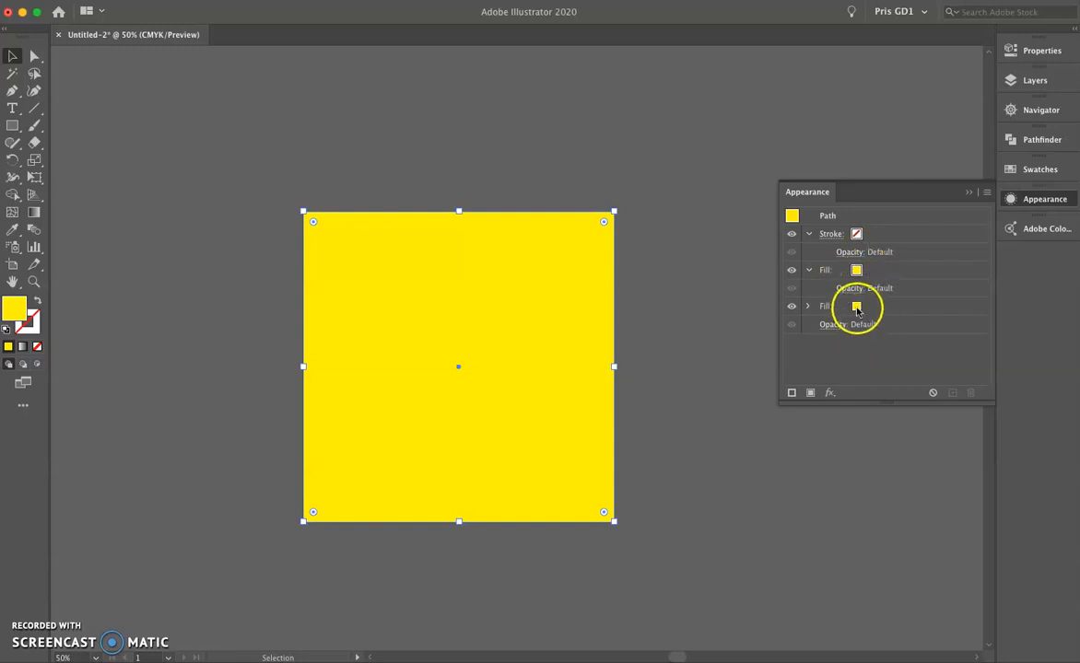
# Fill the upper of the yellow square's two fills with the green dots pattern.
pyautogui.click(857, 310)
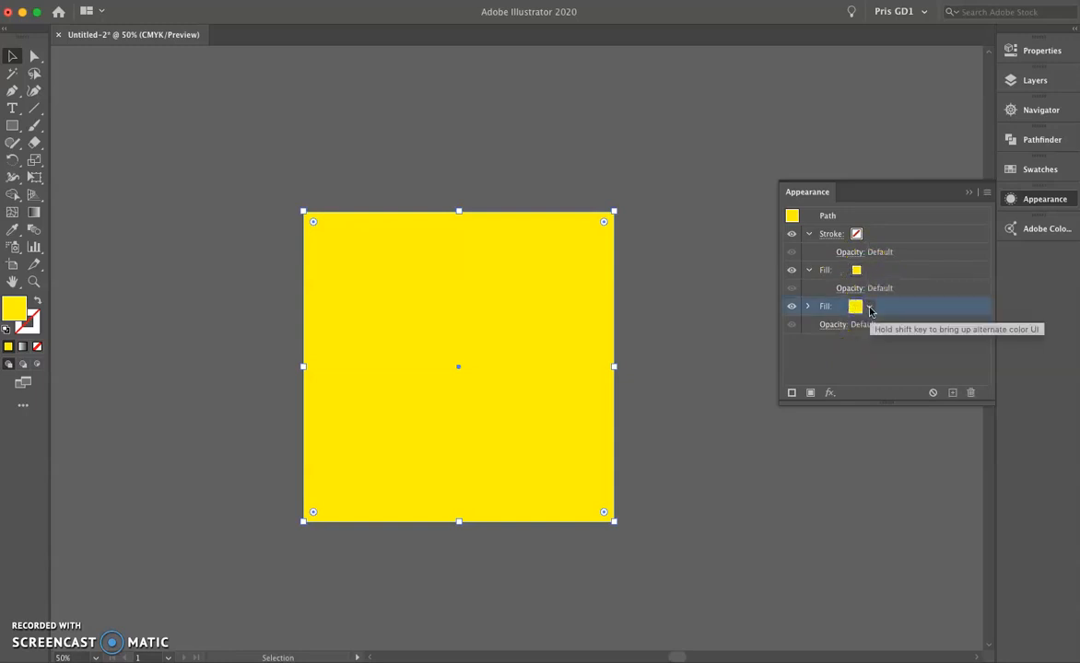
pyautogui.moveTo(869, 311); pyautogui.dragTo(866, 274)
pyautogui.click(868, 270)
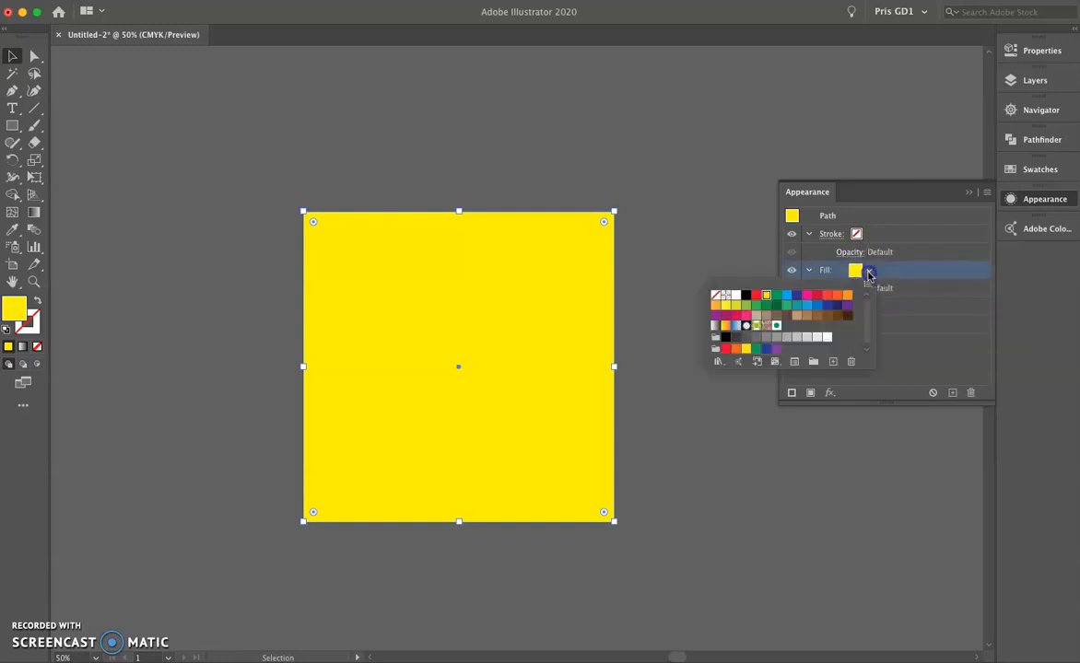
pyautogui.click(776, 325)
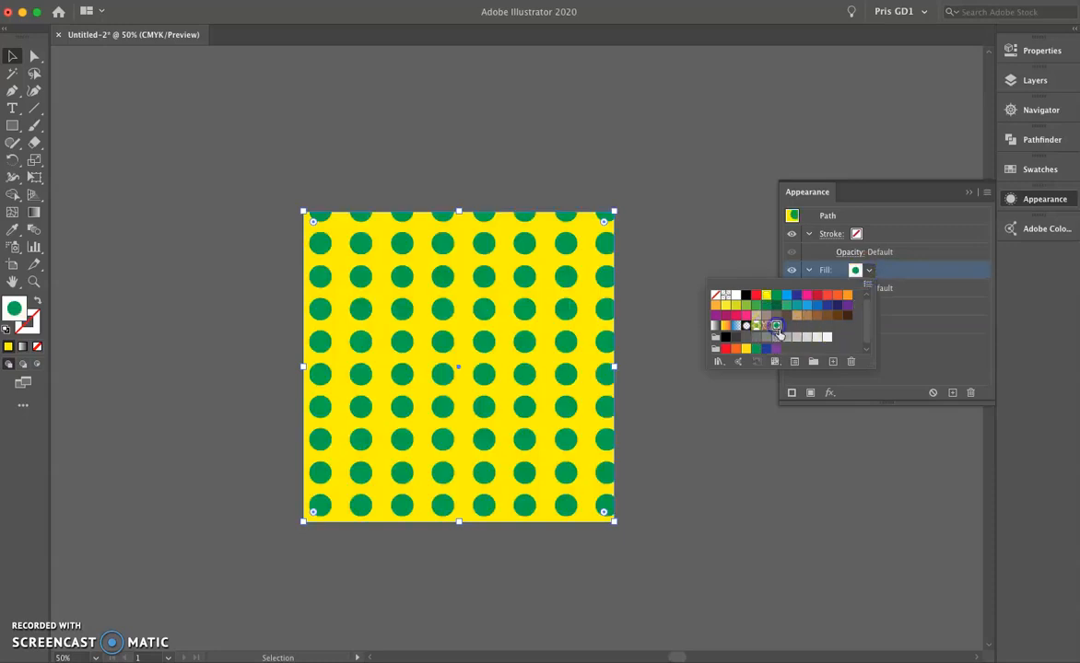
pyautogui.click(908, 348)
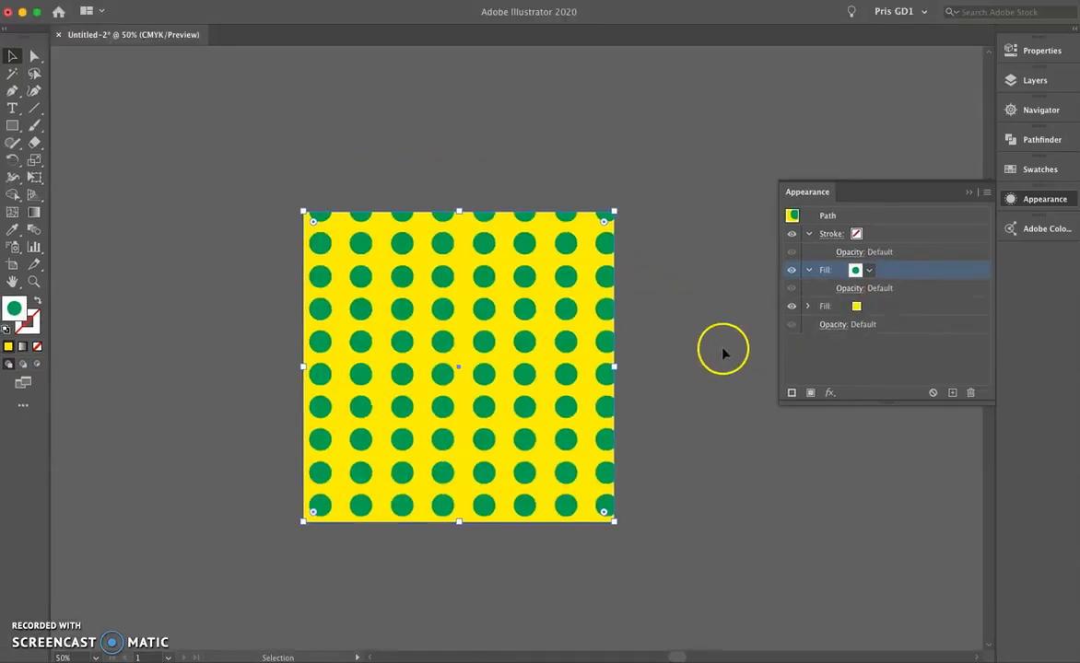
# Lower the opacity of the square's dots pattern fill to 30%.
pyautogui.click(1032, 83)
pyautogui.click(892, 116)
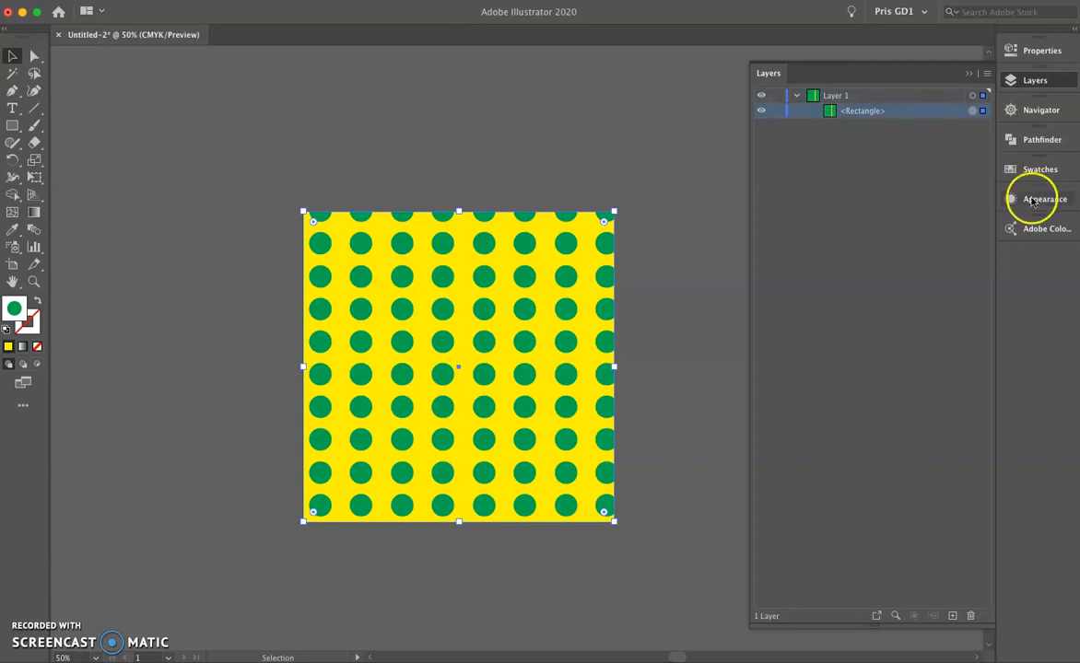
pyautogui.click(1031, 201)
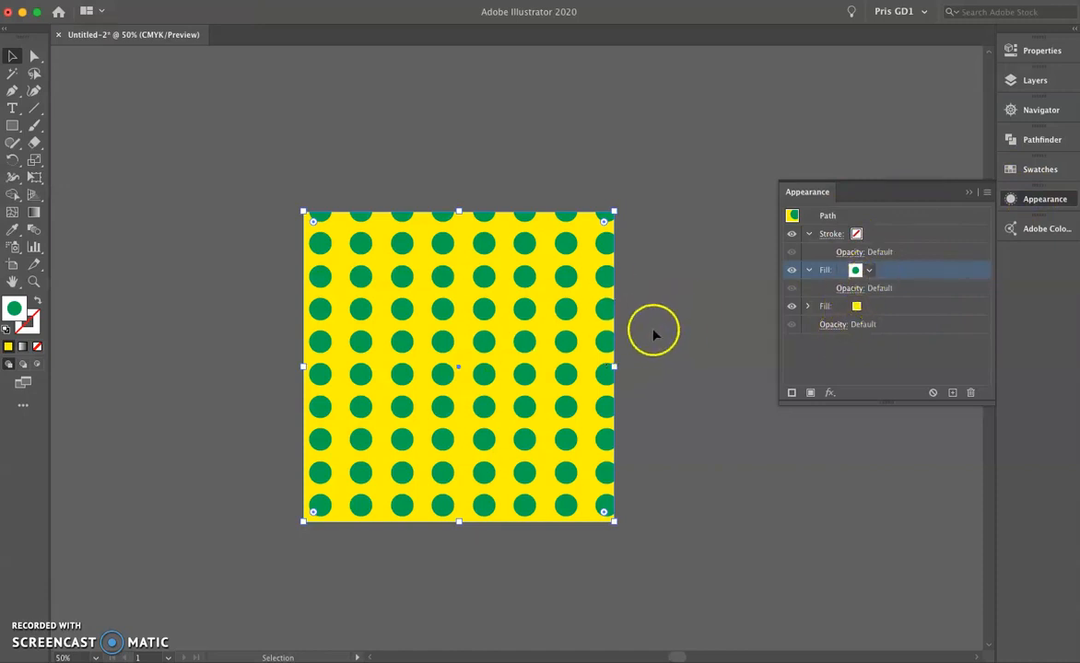
pyautogui.click(855, 288)
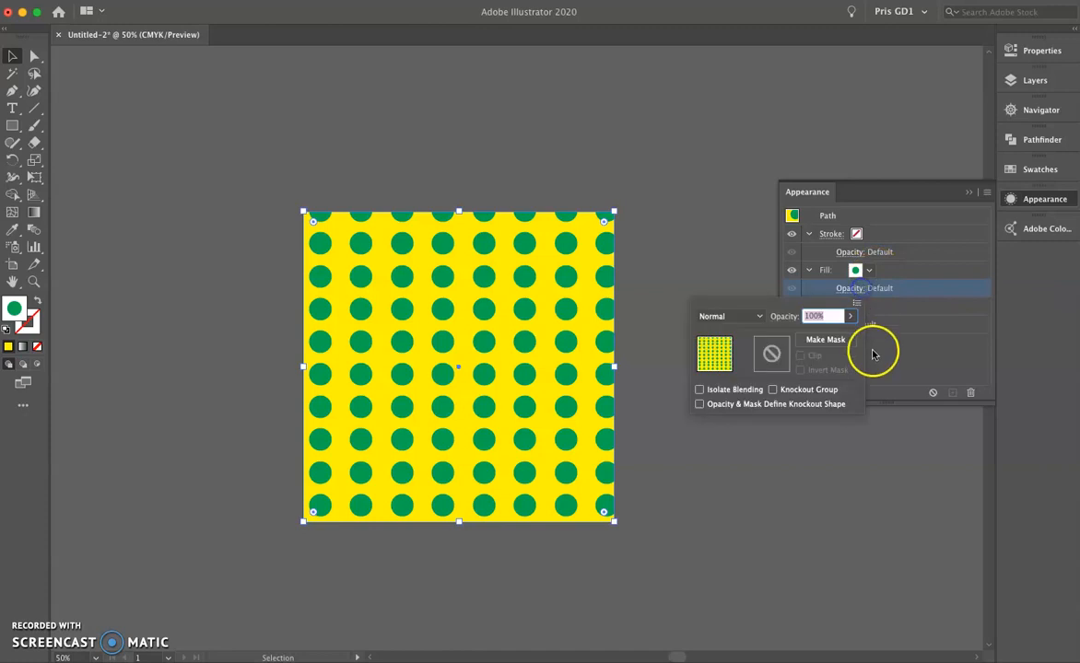
pyautogui.click(849, 318)
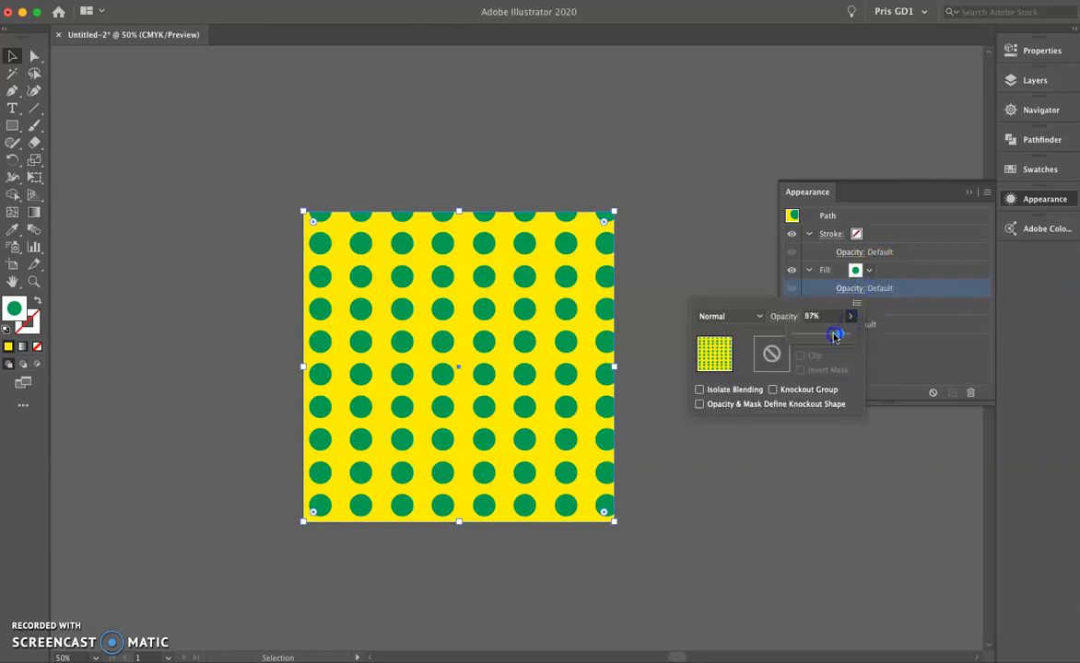
pyautogui.moveTo(809, 338); pyautogui.dragTo(816, 350)
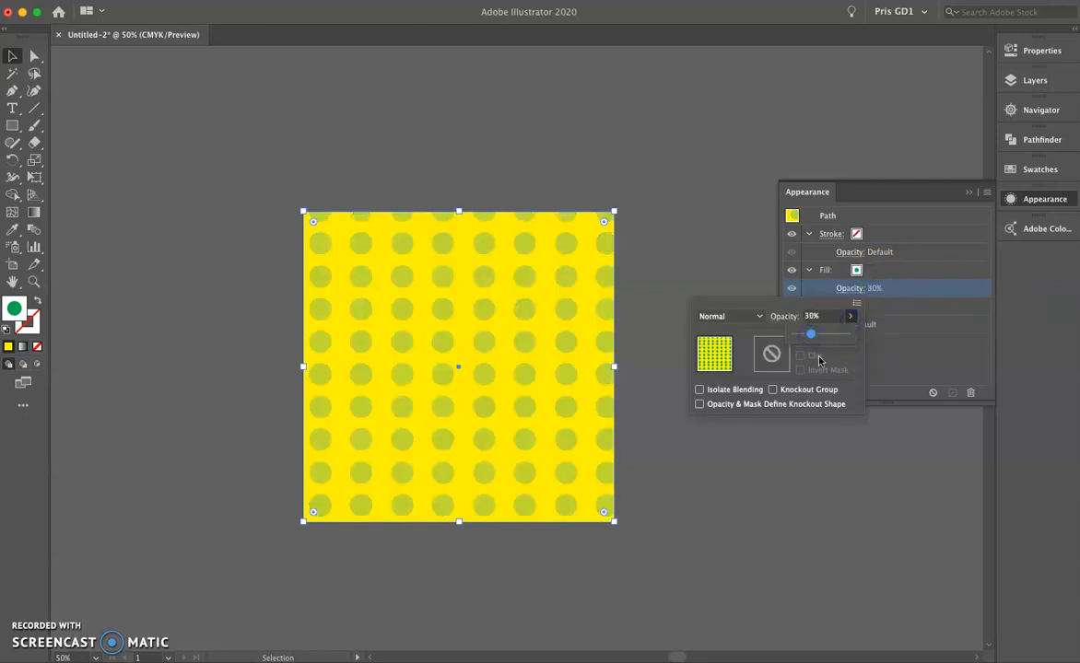
pyautogui.click(915, 354)
# Try pink, orange-red, green and teal for the square's background fill beneath the dots, and settle on dark blue.
pyautogui.click(858, 306)
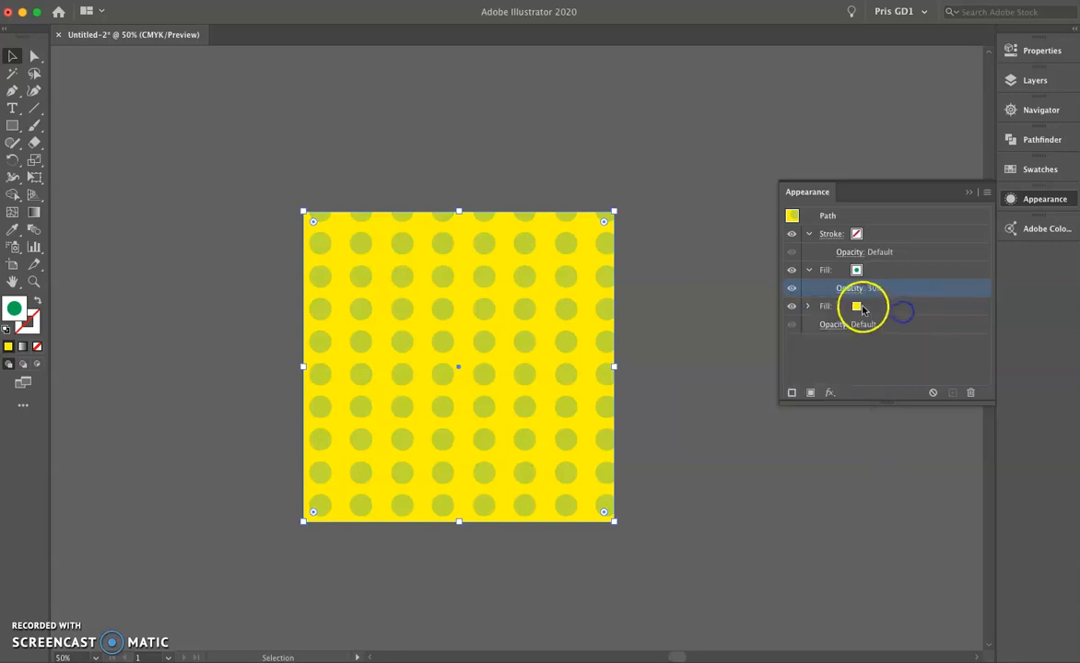
pyautogui.click(856, 306)
pyautogui.click(807, 332)
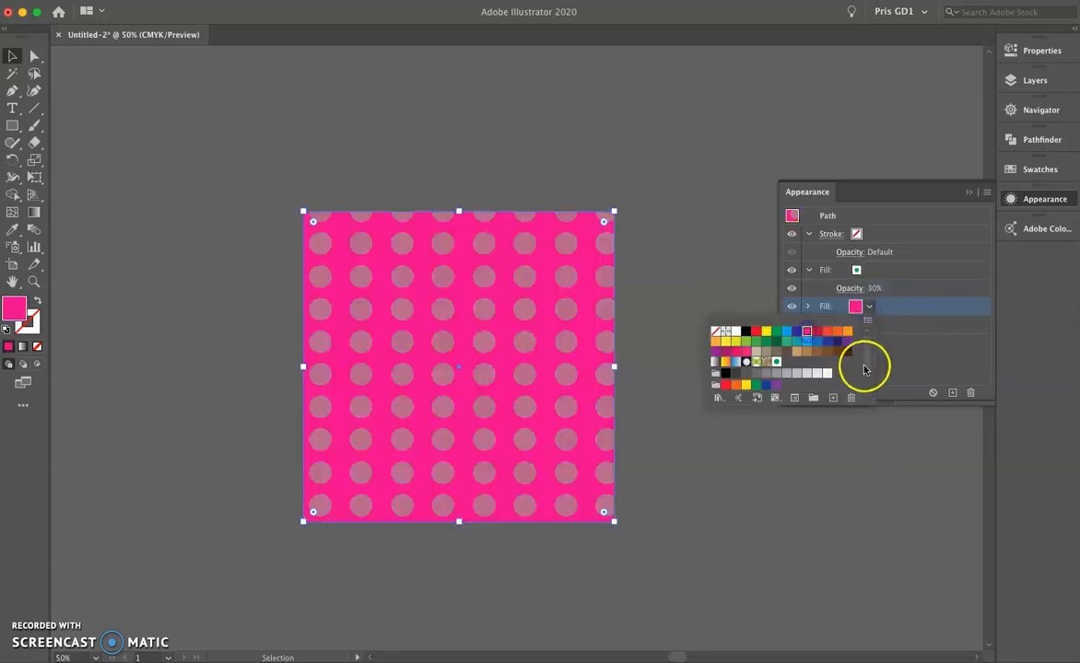
pyautogui.click(826, 334)
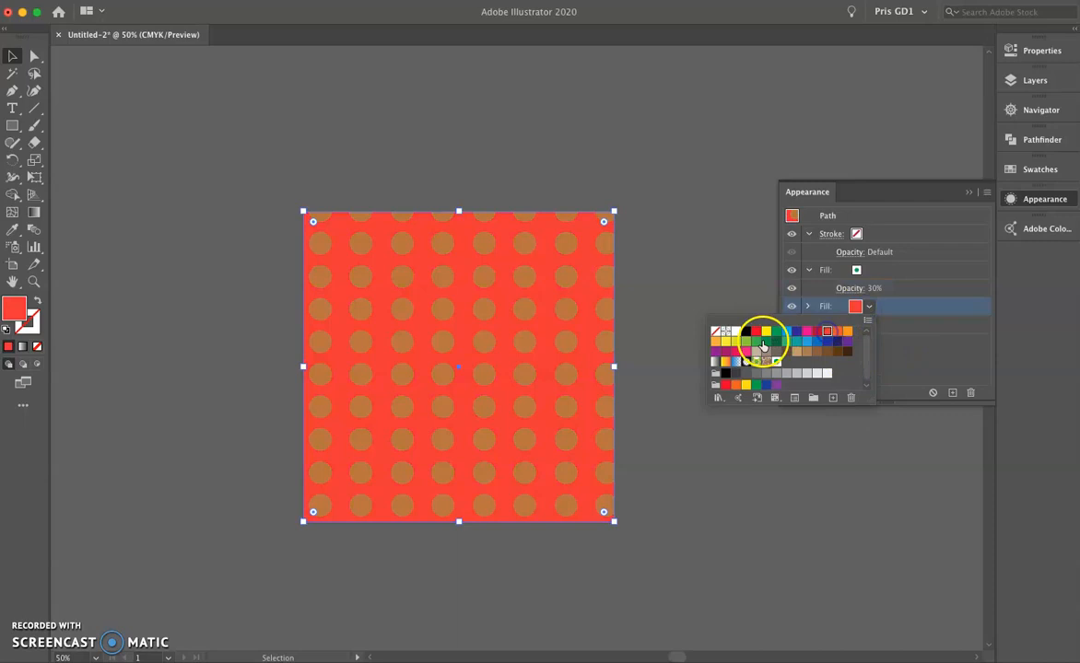
pyautogui.click(758, 343)
pyautogui.click(797, 341)
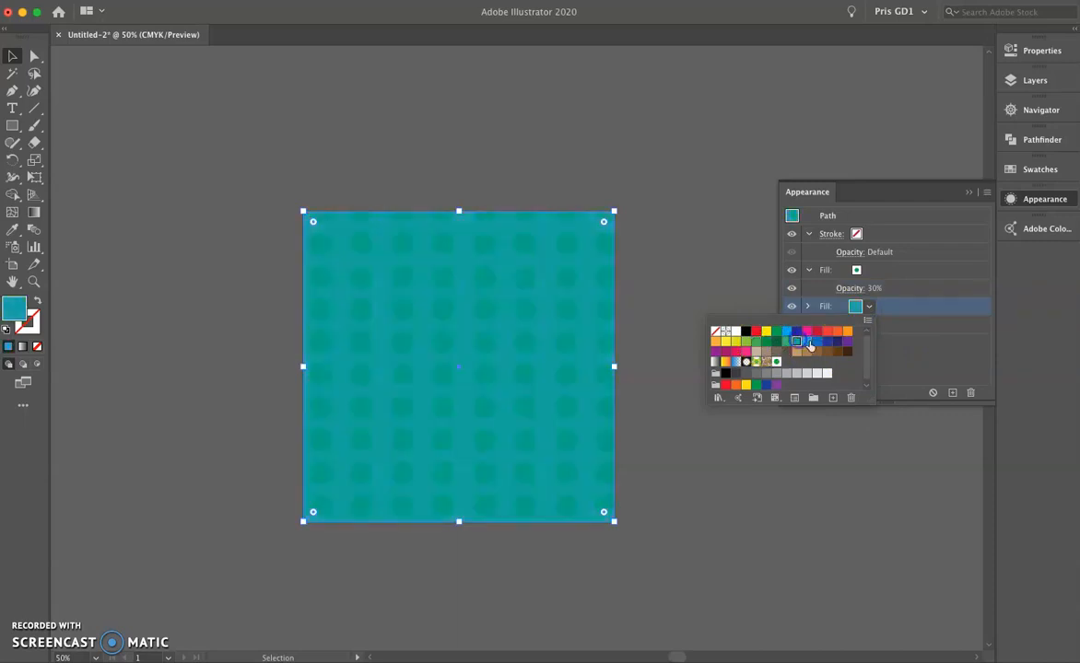
pyautogui.click(824, 343)
pyautogui.click(905, 343)
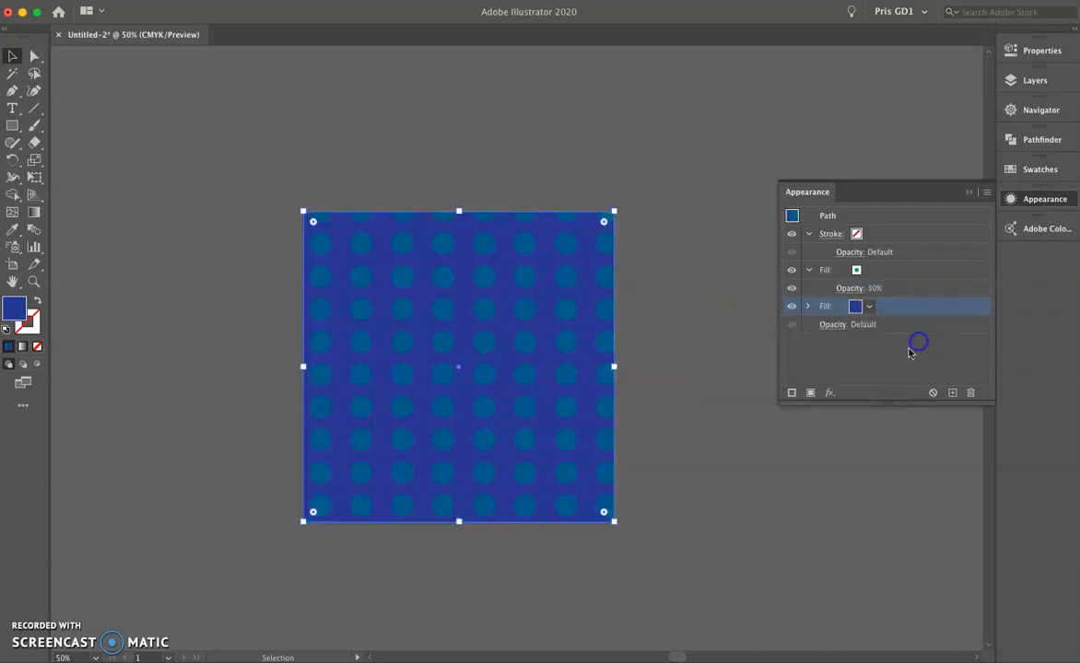
# Delete the dotted dark blue square to empty the artboard.
pyautogui.click(1027, 198)
pyautogui.click(1035, 80)
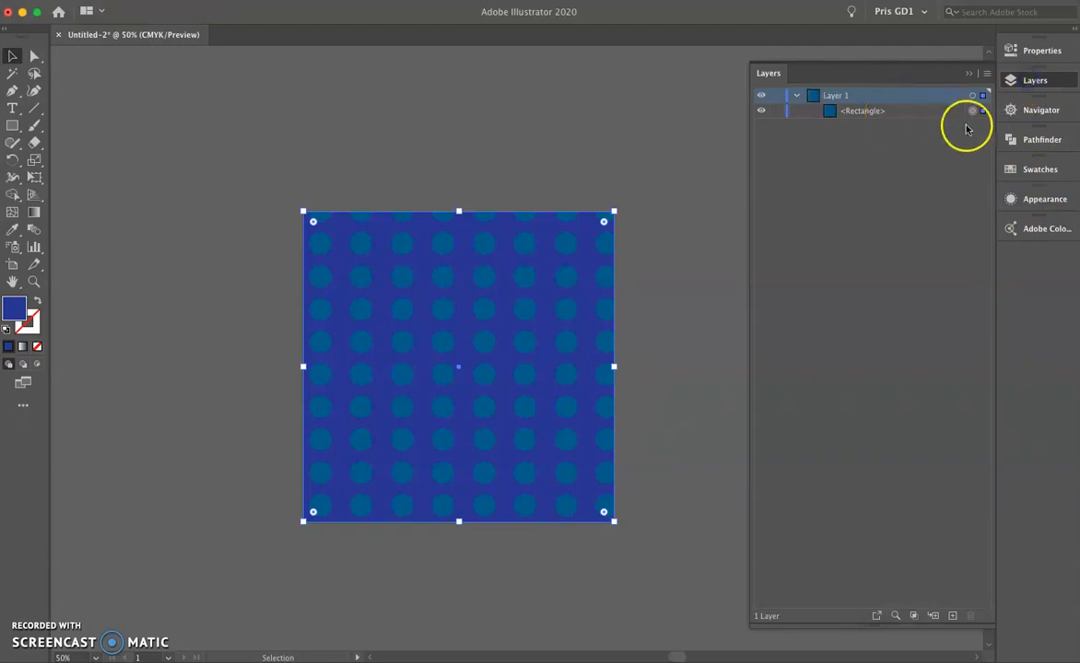
pyautogui.click(1017, 81)
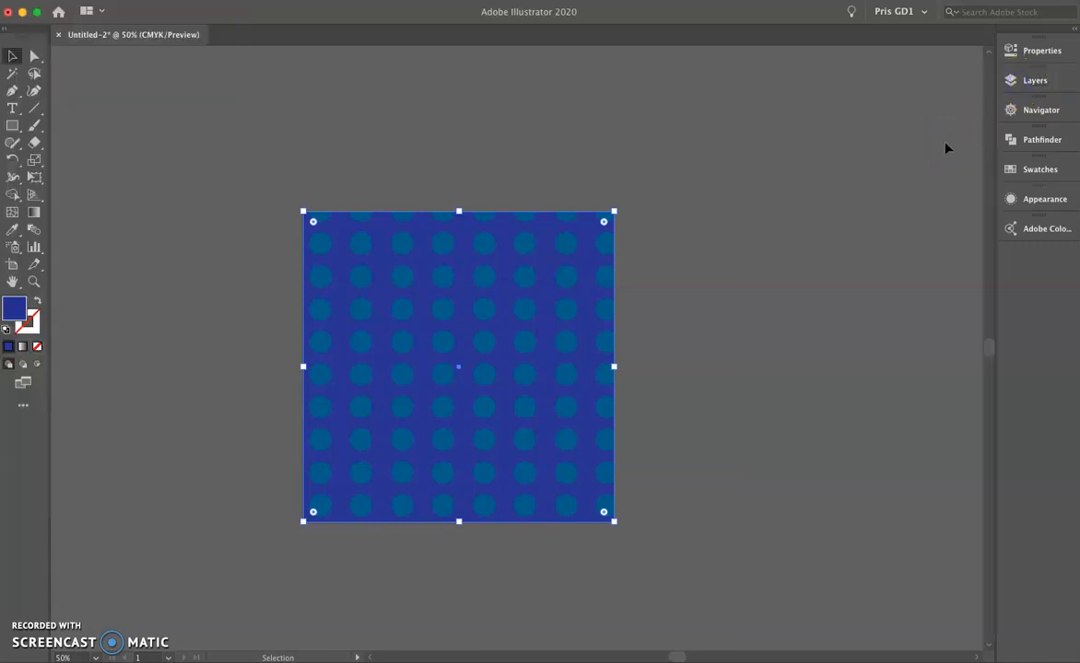
pyautogui.click(899, 203)
pyautogui.click(685, 331)
pyautogui.click(650, 321)
pyautogui.click(574, 319)
pyautogui.press('Delete')
pyautogui.click(575, 307)
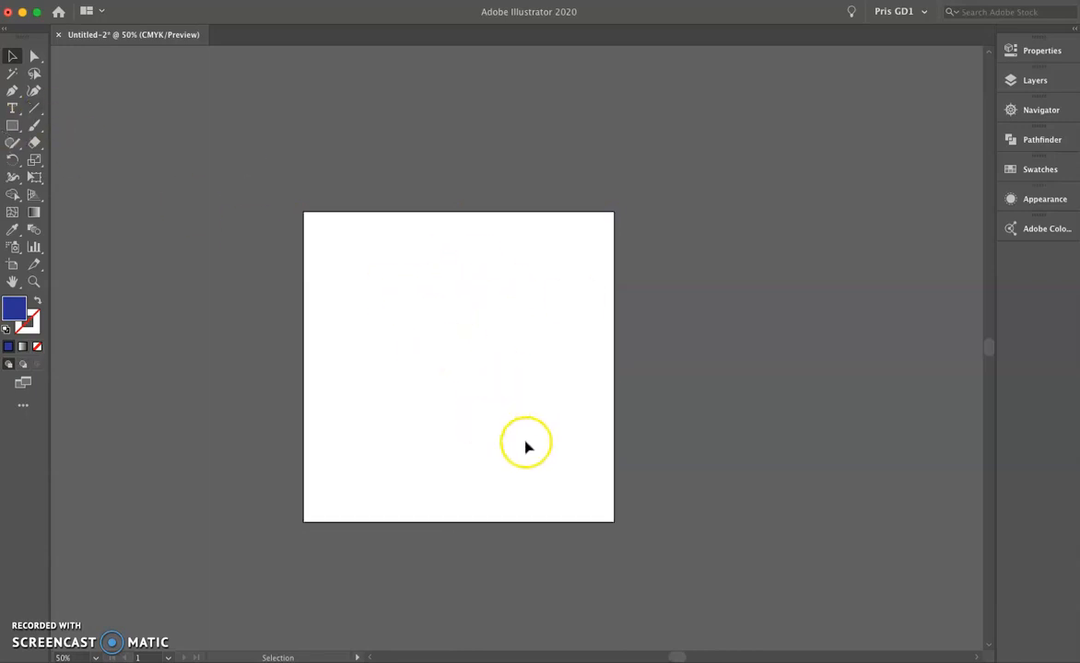
# Paint a freehand heart about 85 pt wide and 100 pt high above the artboard's centre with the Paintbrush tool.
pyautogui.click(34, 129)
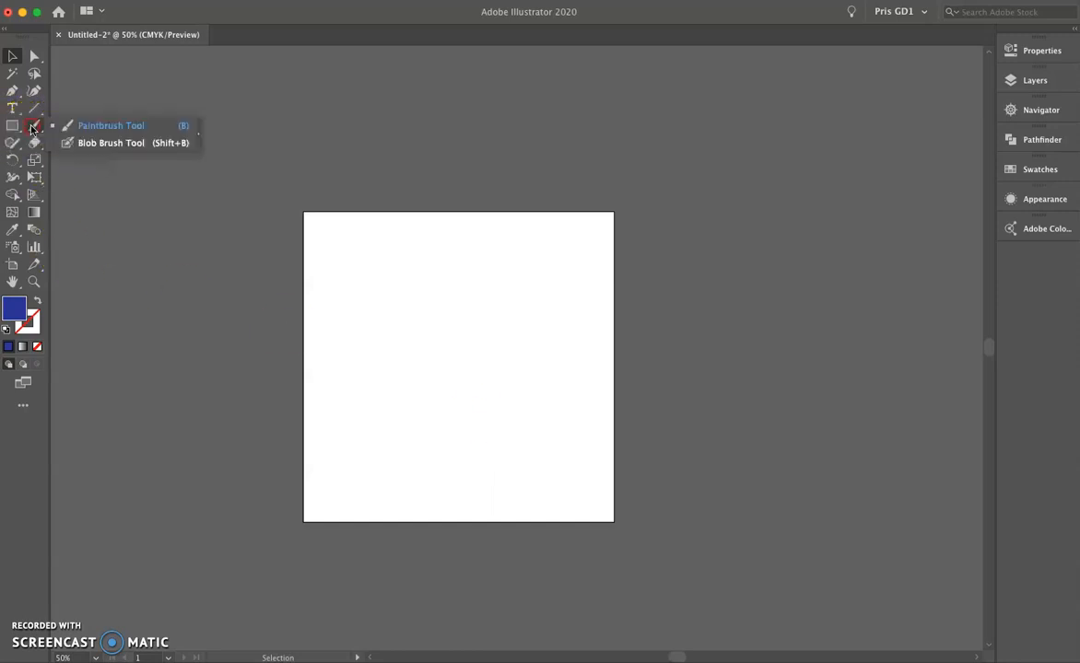
pyautogui.click(88, 126)
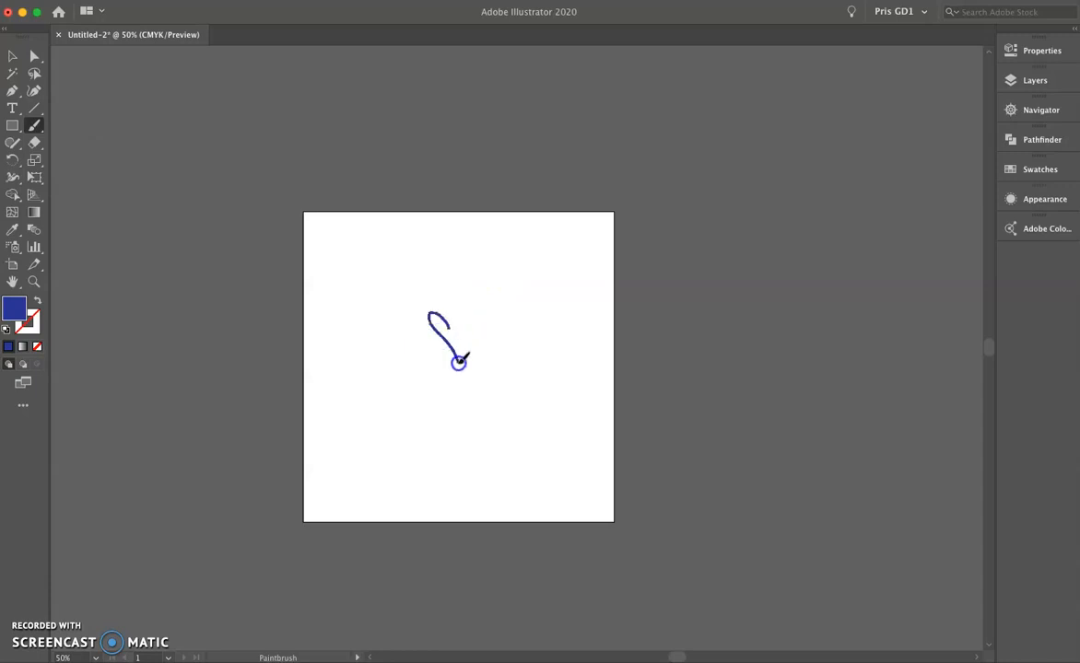
pyautogui.moveTo(450, 327); pyautogui.dragTo(466, 343)
# Change the painted heart's fill colour to purple, keeping its dark blue outline.
pyautogui.click(12, 56)
pyautogui.doubleClick(25, 322)
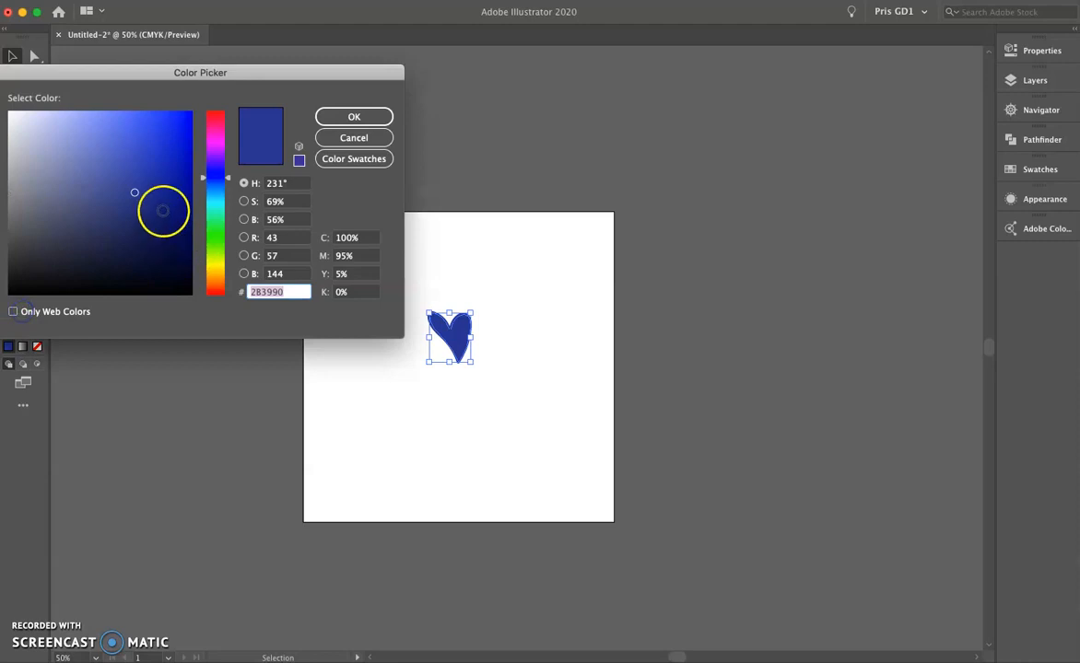
pyautogui.click(214, 145)
pyautogui.click(317, 111)
pyautogui.click(578, 275)
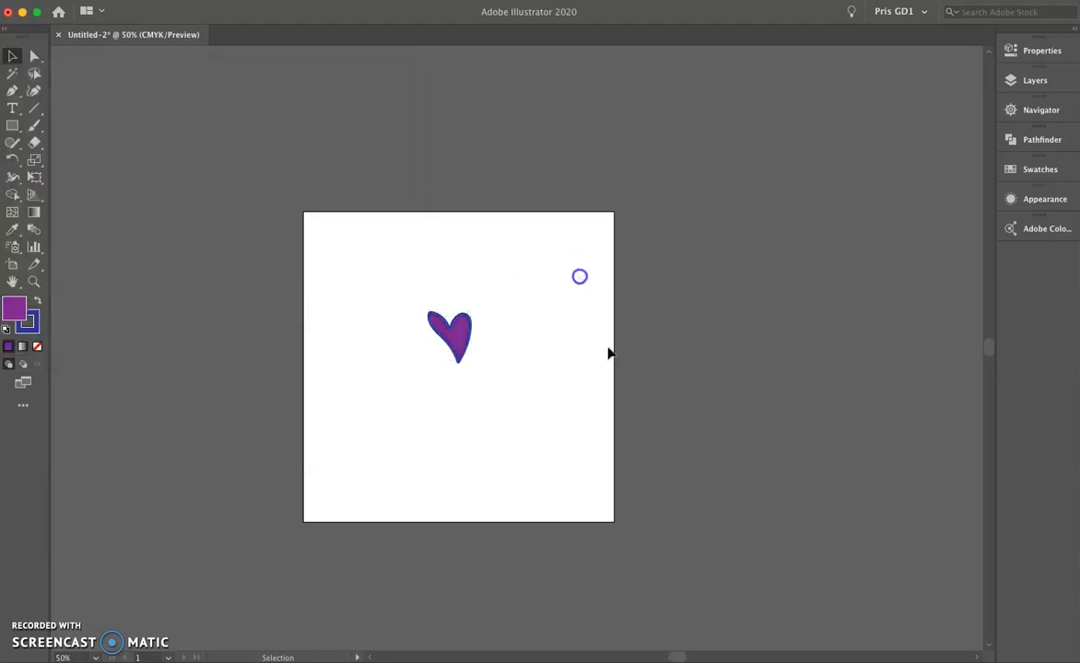
# Add the painted heart to the swatches as a new pattern.
pyautogui.moveTo(398, 284); pyautogui.dragTo(545, 407)
pyautogui.click(1039, 169)
pyautogui.moveTo(454, 334); pyautogui.dragTo(876, 240)
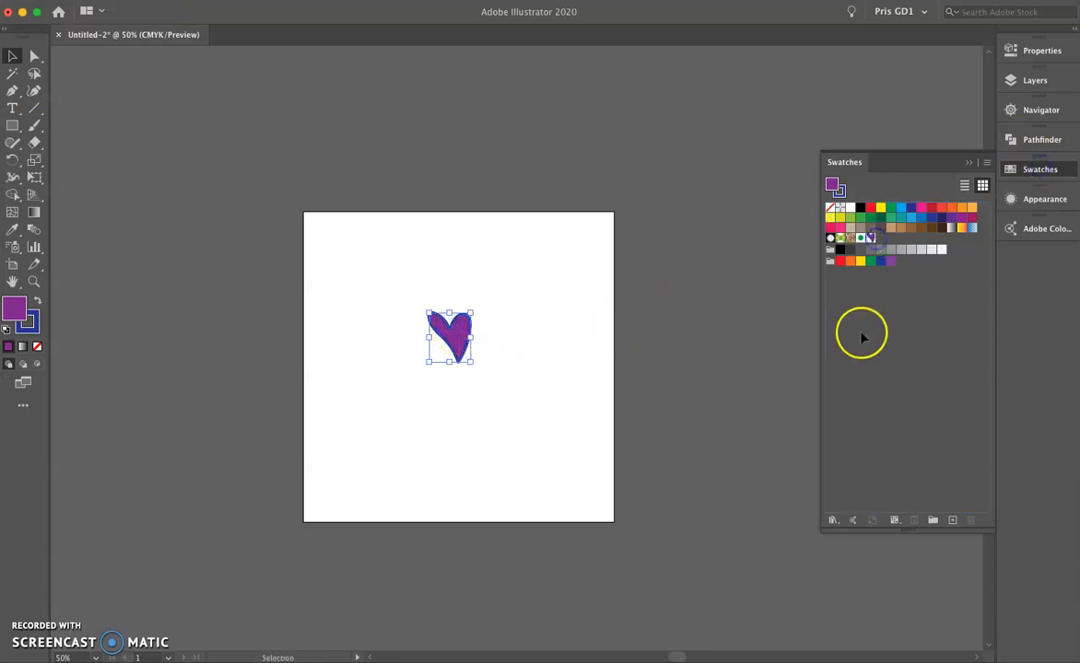
# Edit the heart pattern to Brick by Row with the tile sized to the art and 20 pt horizontal and vertical spacing.
pyautogui.doubleClick(870, 239)
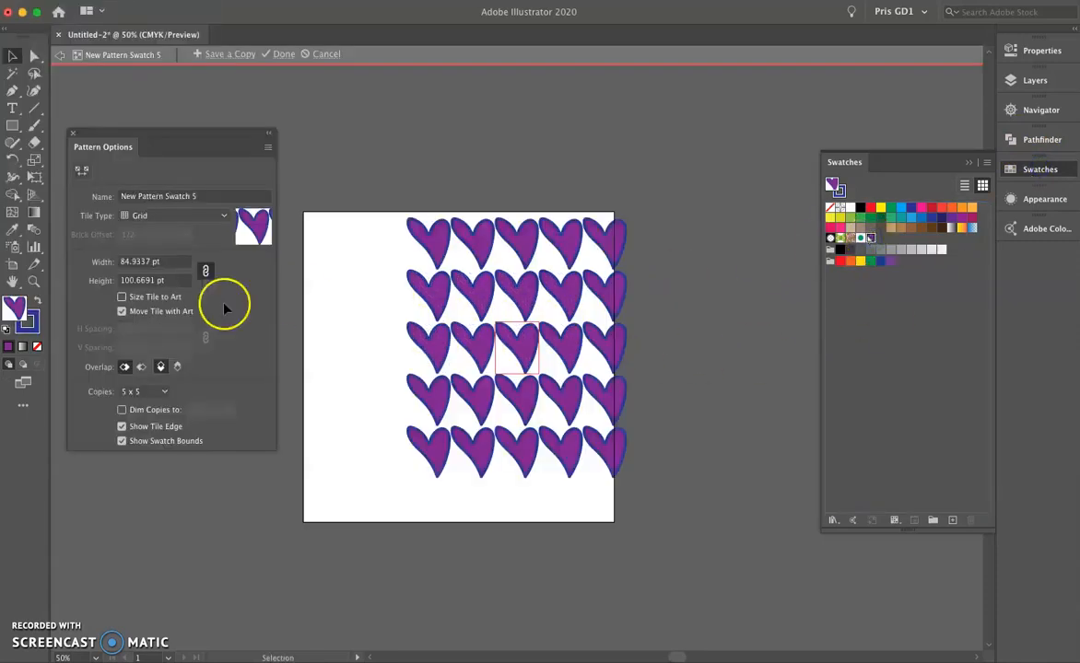
pyautogui.click(175, 216)
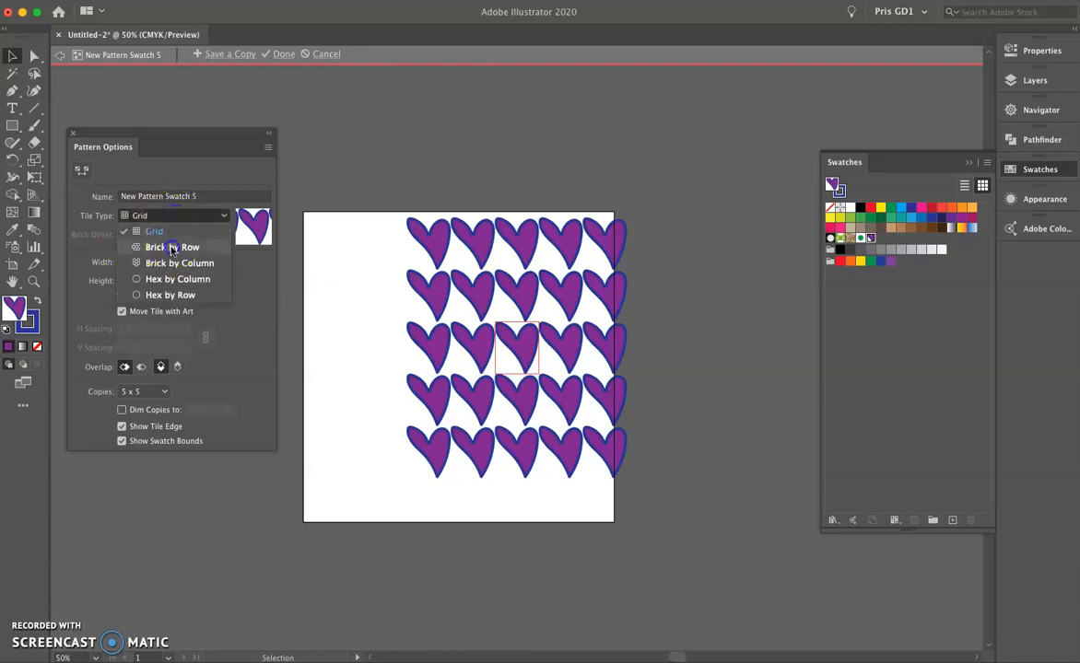
pyautogui.click(173, 243)
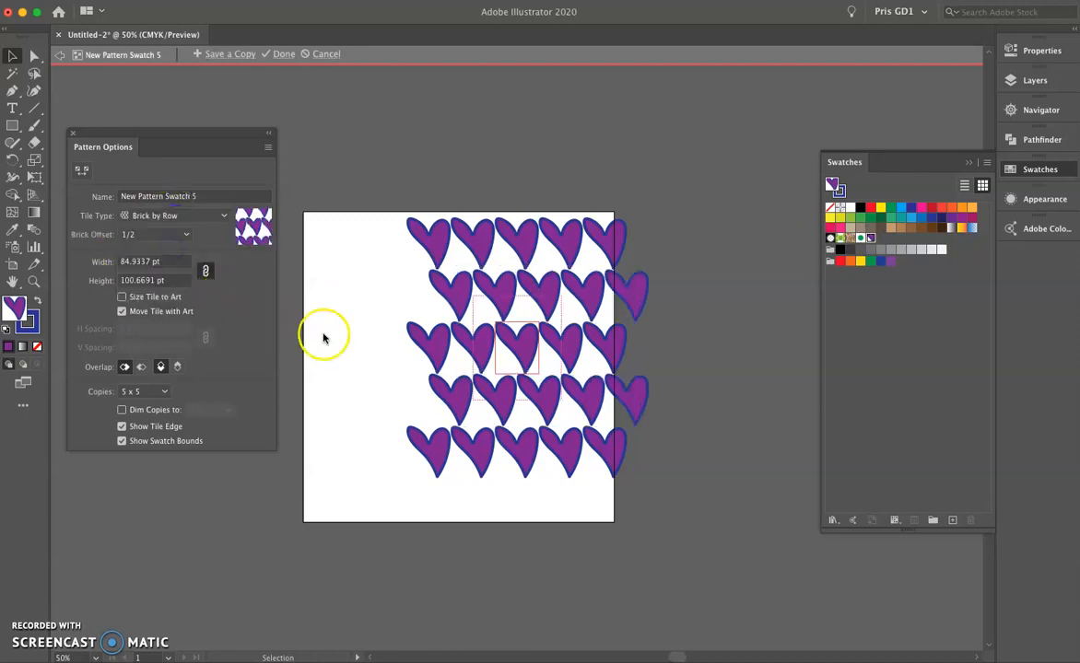
pyautogui.click(206, 271)
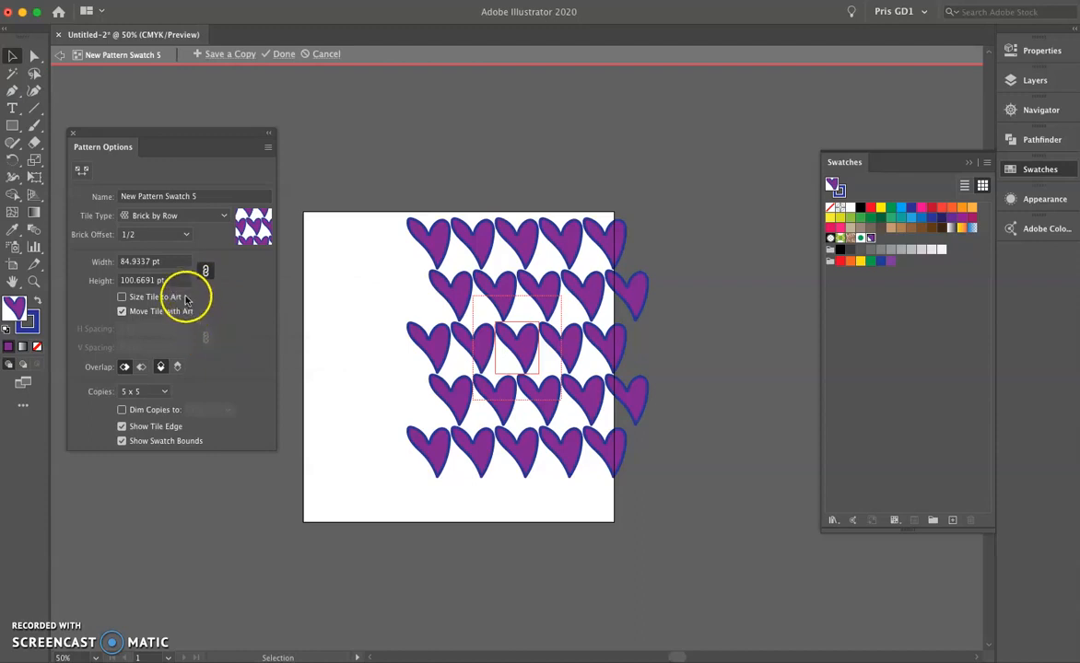
pyautogui.click(121, 297)
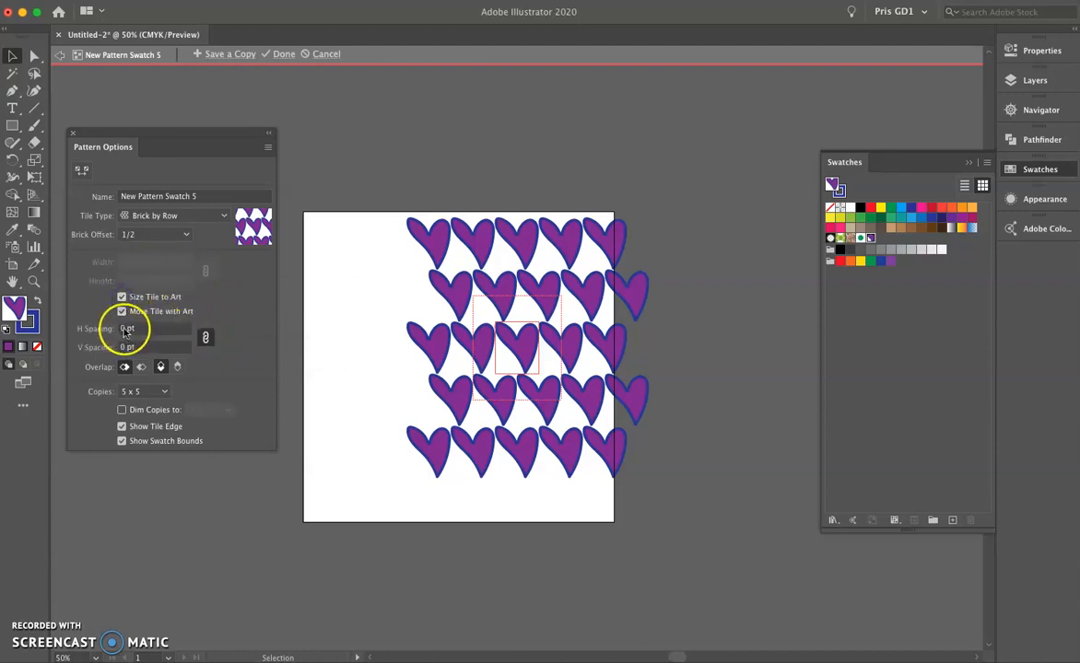
pyautogui.click(116, 328)
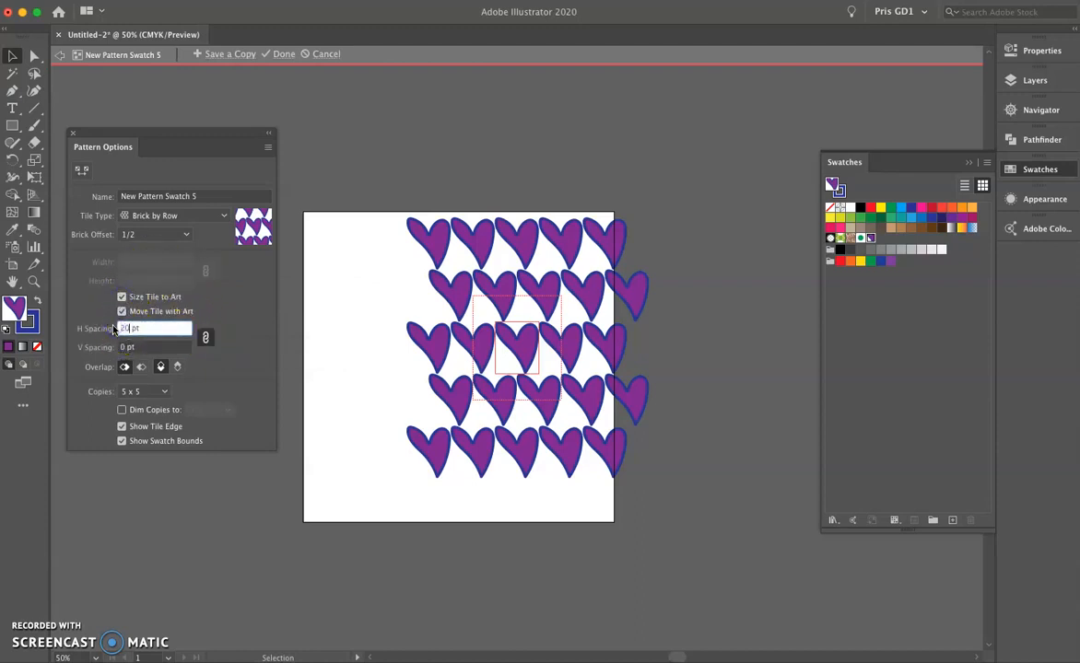
pyautogui.click(147, 346)
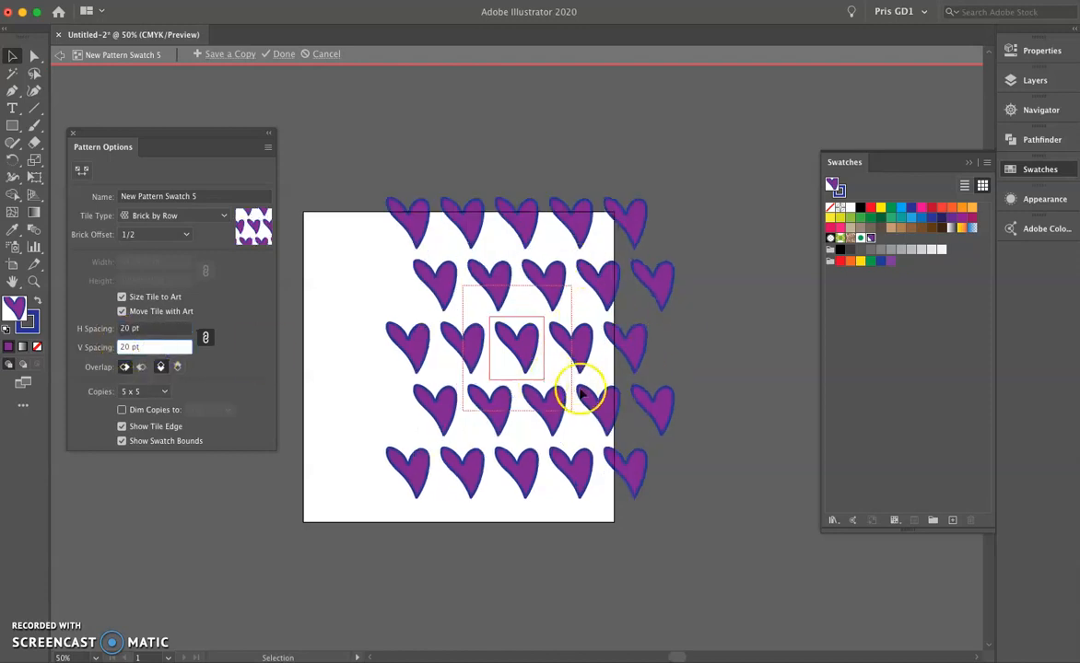
# Scale down the heart in the pattern tile and tilt it counterclockwise.
pyautogui.click(523, 348)
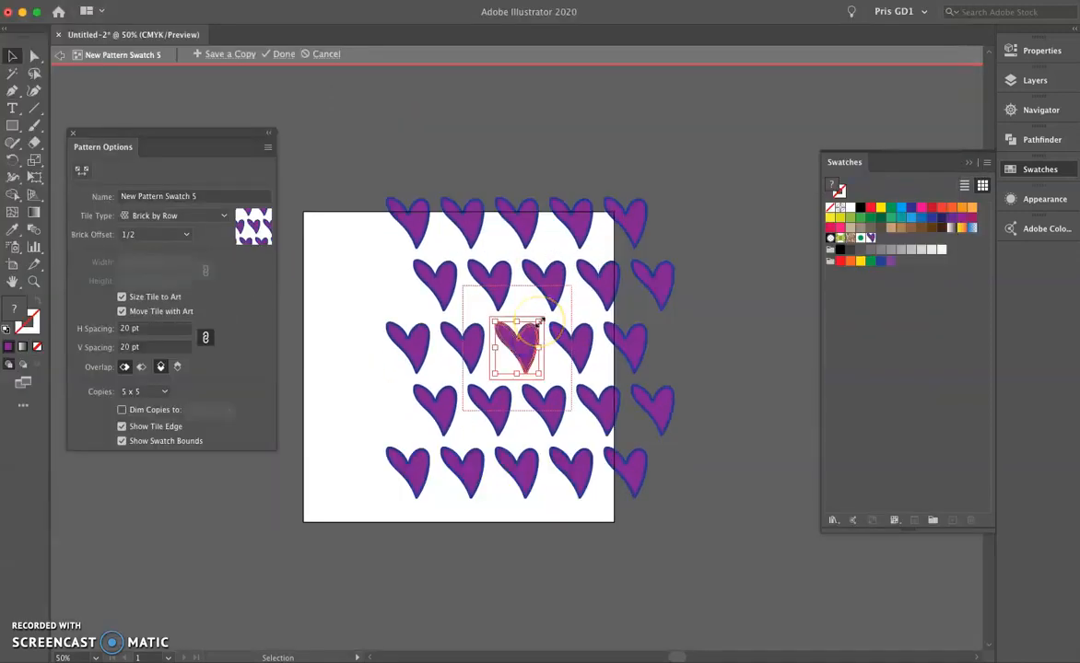
pyautogui.moveTo(540, 321); pyautogui.dragTo(529, 334)
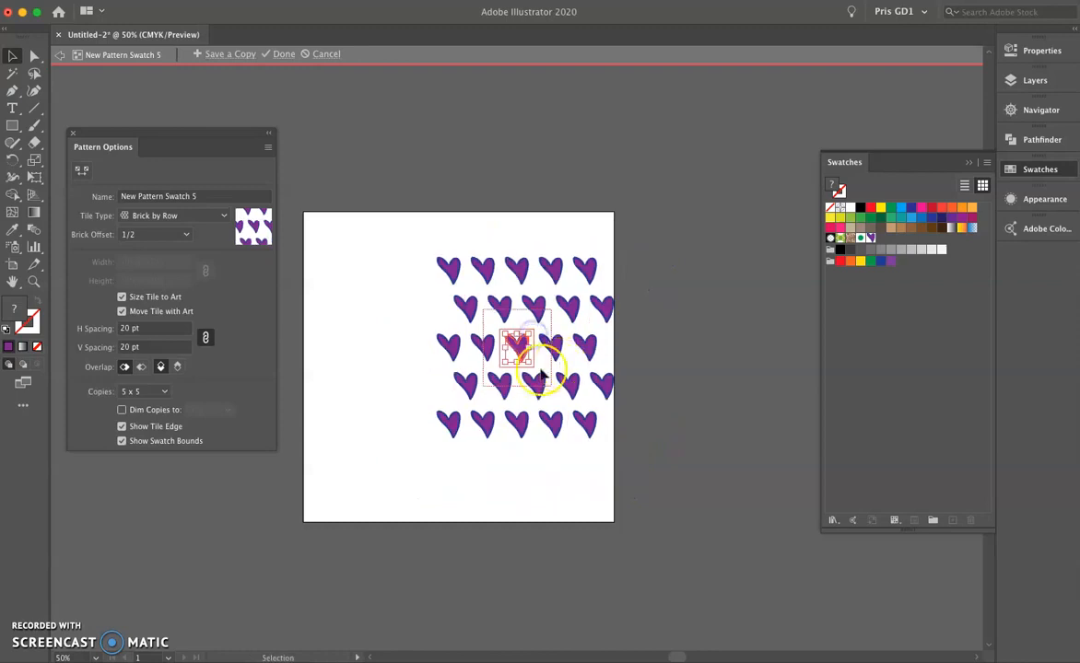
pyautogui.scroll(2, 513, 369)
pyautogui.scroll(2, 513, 368)
pyautogui.moveTo(577, 230); pyautogui.dragTo(557, 212)
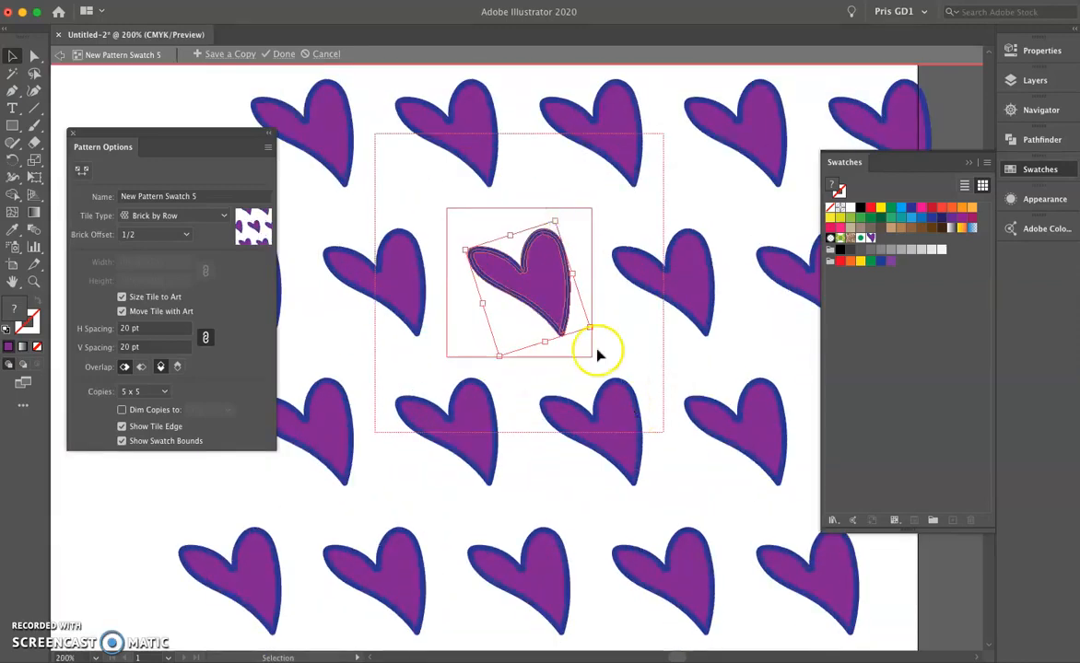
pyautogui.moveTo(501, 355); pyautogui.dragTo(509, 333)
# Add a smaller heart copy, rotated clockwise, below the tilted heart in the tile and finish editing the pattern.
pyautogui.moveTo(543, 287); pyautogui.dragTo(516, 318)
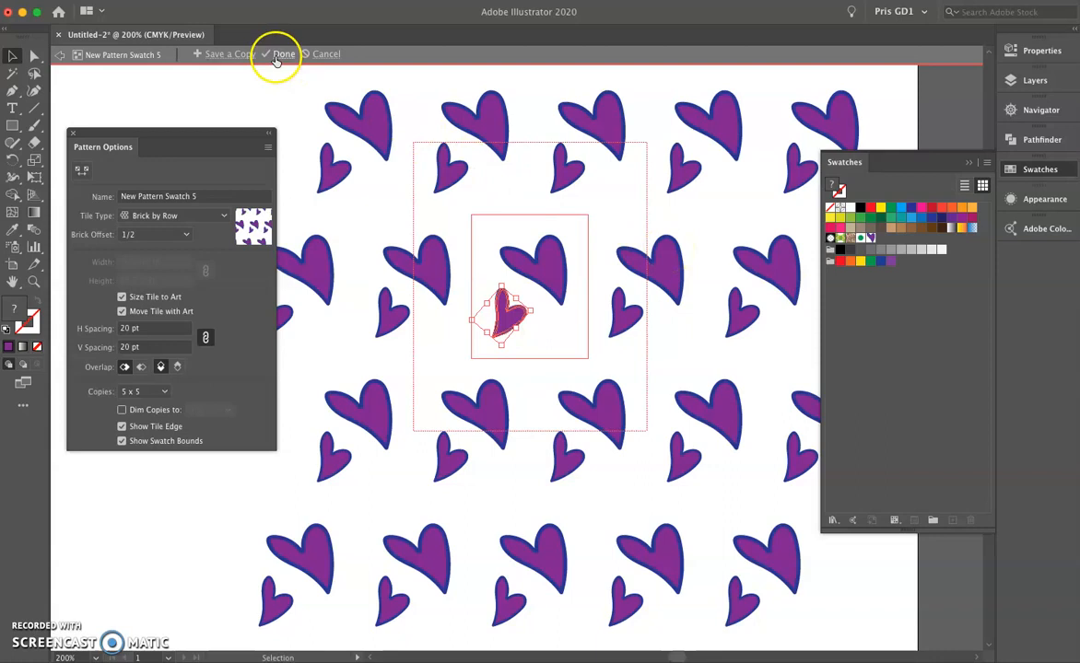
pyautogui.click(276, 54)
# Delete the original painted heart from the artboard.
pyautogui.scroll(-2, 578, 293)
pyautogui.scroll(-1, 578, 293)
pyautogui.moveTo(390, 168); pyautogui.dragTo(606, 373)
pyautogui.press('Delete')
# Draw a circle filled with the hearts pattern, about four fifths of the artboard's width, and place it near the artboard's centre.
pyautogui.click(13, 128)
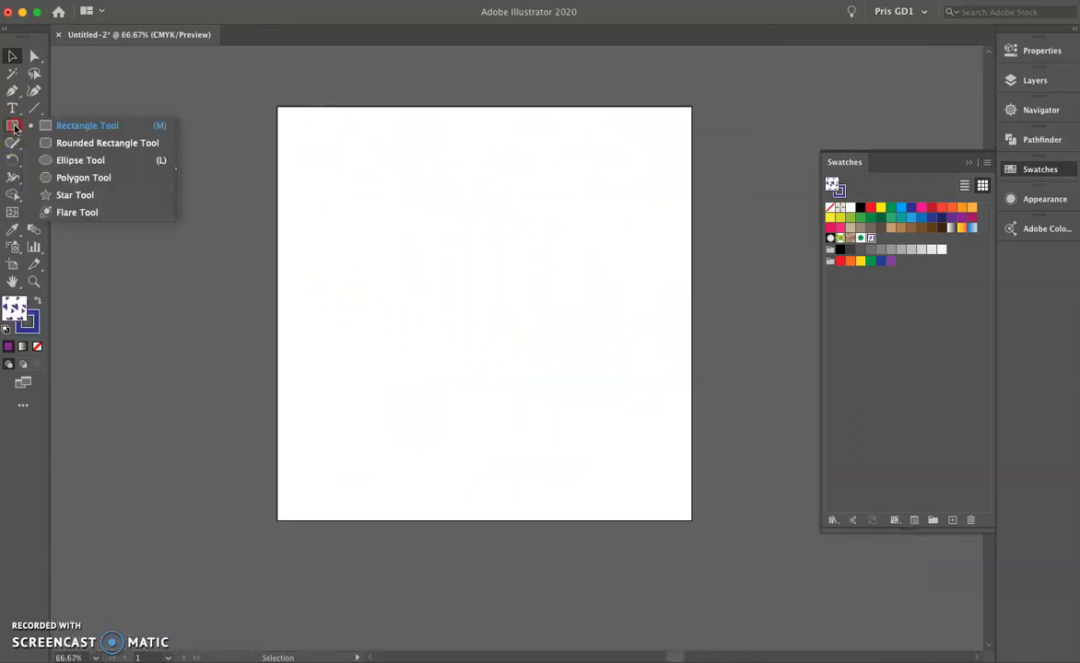
pyautogui.click(55, 160)
pyautogui.moveTo(381, 193); pyautogui.dragTo(548, 358)
pyautogui.click(13, 56)
pyautogui.moveTo(393, 187); pyautogui.dragTo(490, 296)
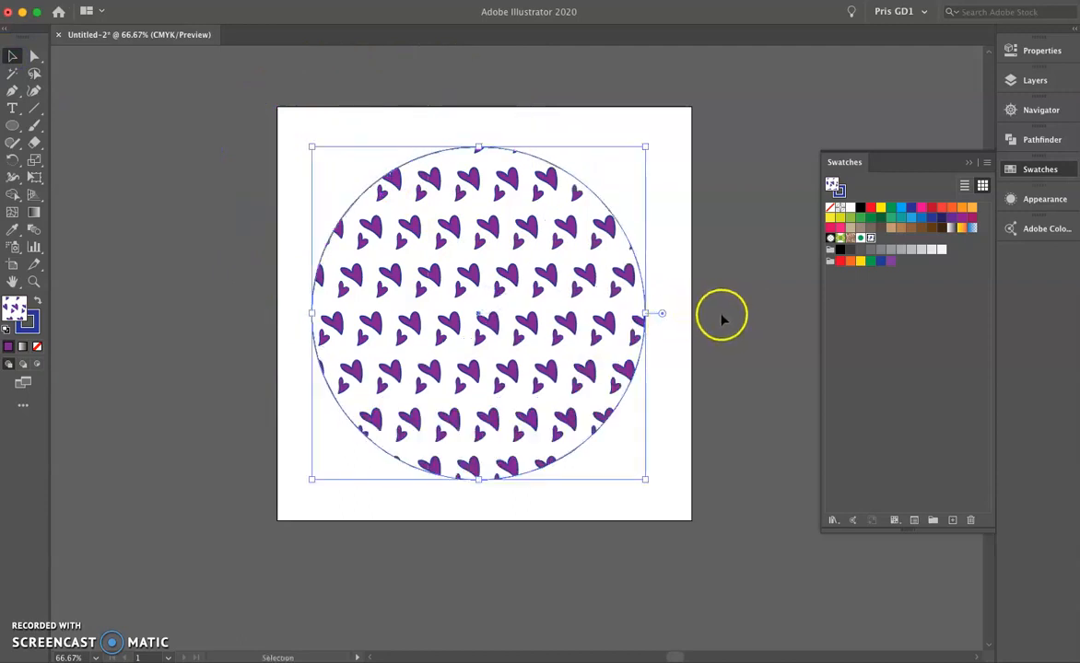
# Add a second fill to the hearts circle's appearance and move its stroke below both fills.
pyautogui.click(1032, 198)
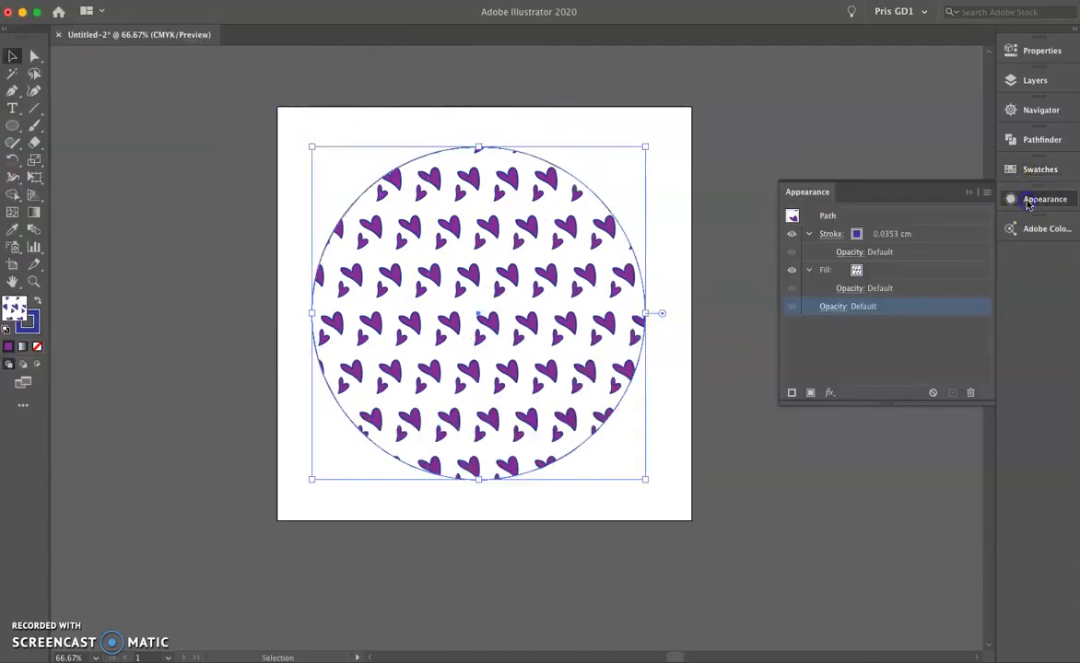
pyautogui.click(812, 394)
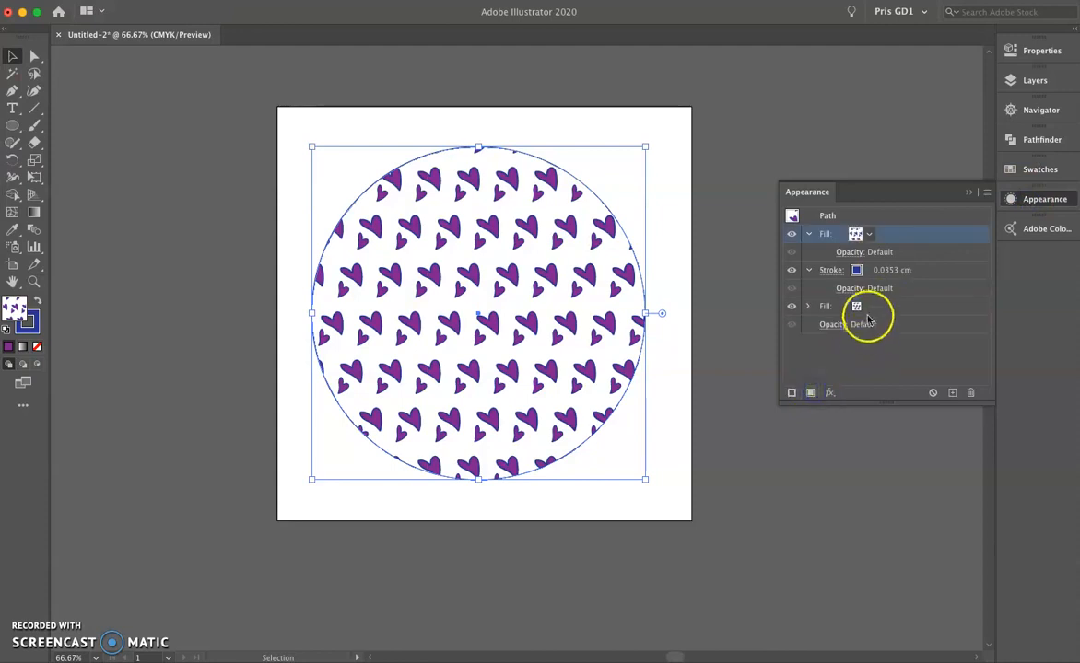
pyautogui.click(913, 275)
pyautogui.moveTo(962, 270)
pyautogui.mouseDown()
pyautogui.moveTo(947, 329)
pyautogui.moveTo(939, 313)
pyautogui.mouseUp()
# Remove the circle's stroke colour and hide the stroke entry in its appearance.
pyautogui.click(857, 306)
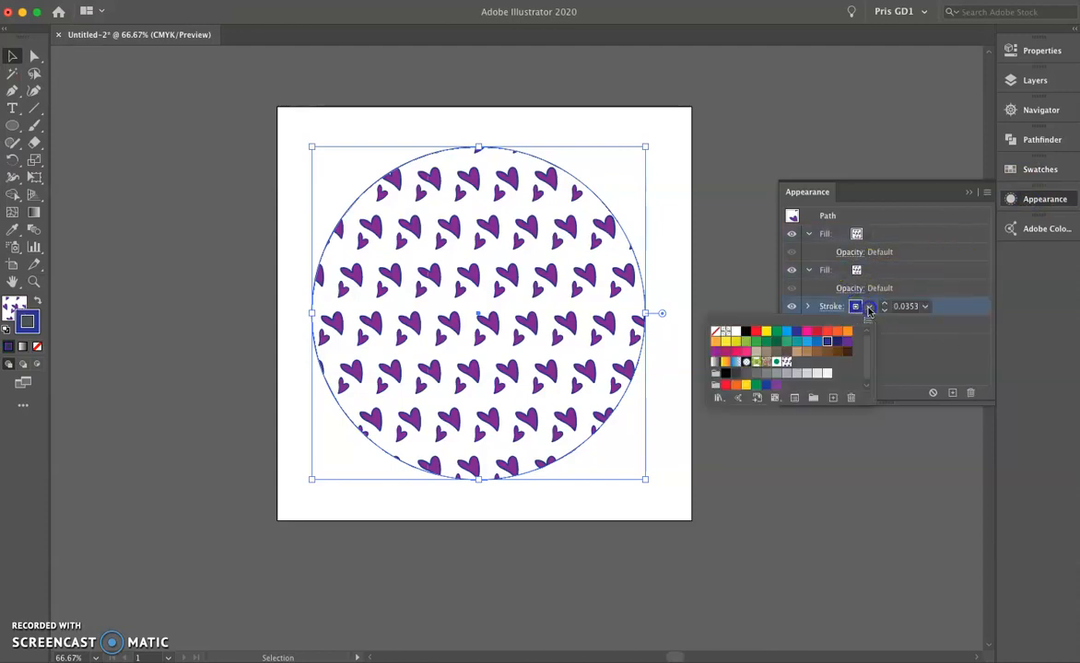
pyautogui.click(905, 321)
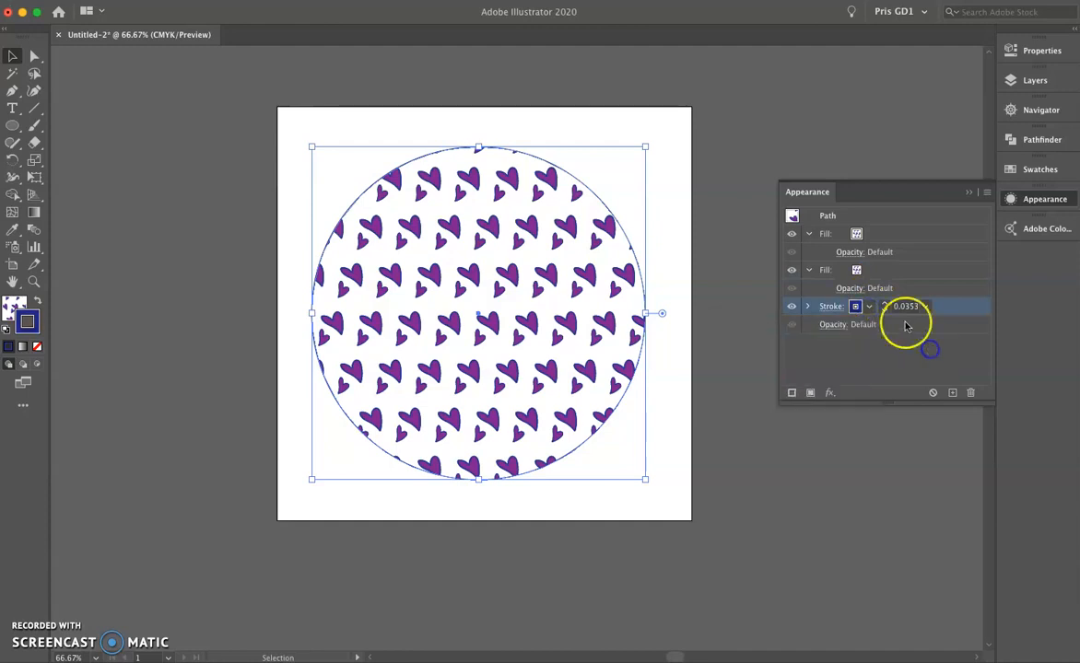
pyautogui.click(971, 394)
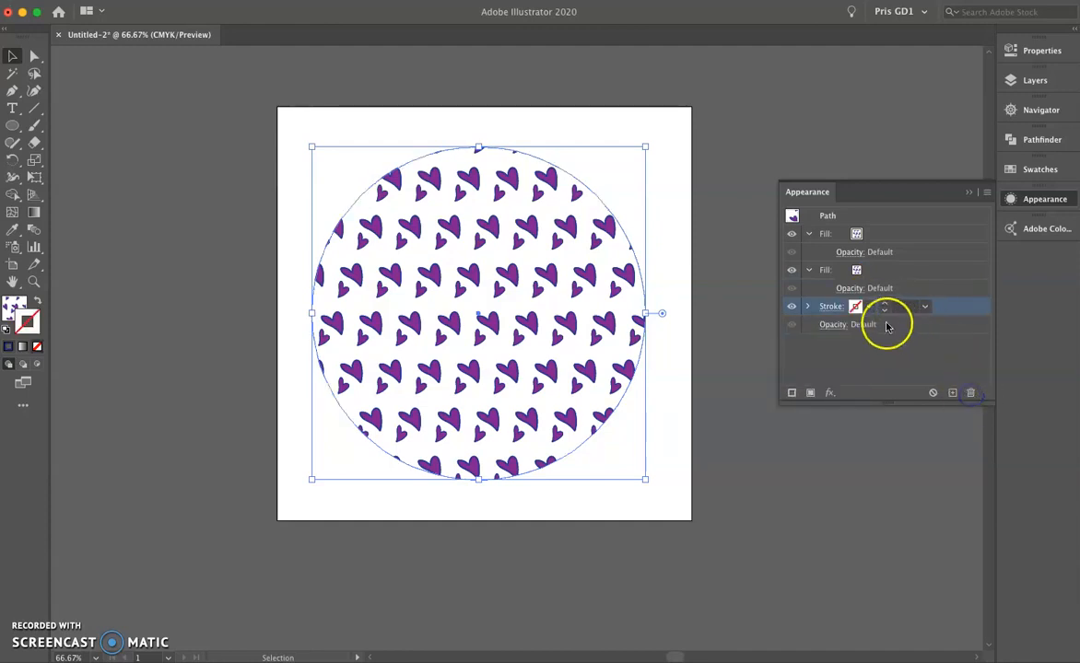
pyautogui.click(806, 310)
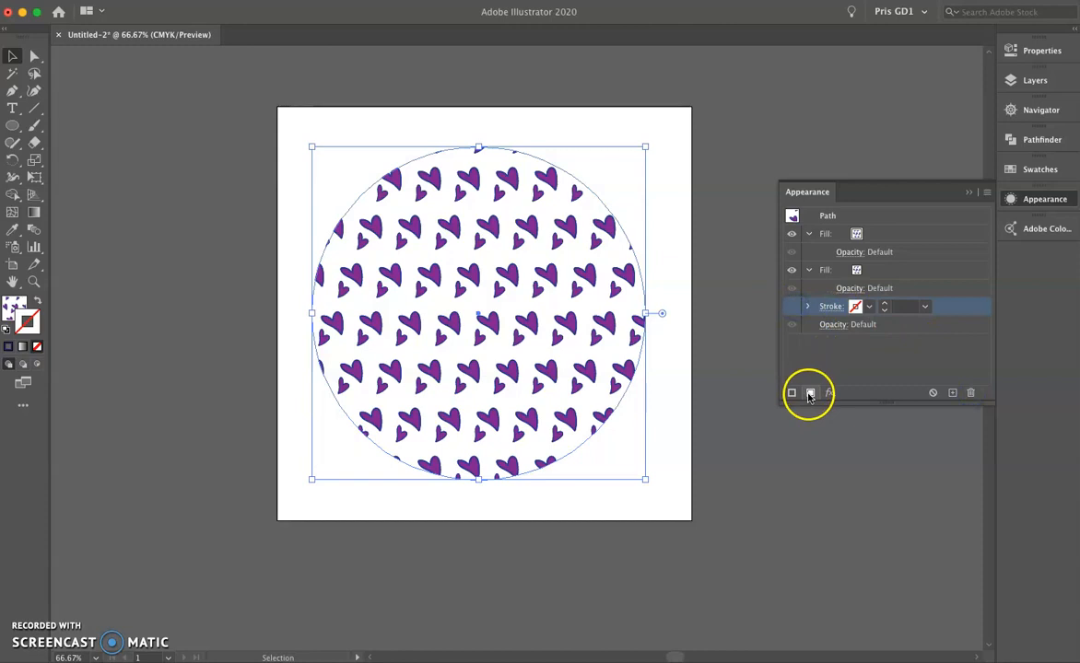
# Change the circle's lower fill to solid green so it backs the hearts pattern.
pyautogui.click(860, 270)
pyautogui.click(870, 273)
pyautogui.click(828, 307)
pyautogui.click(827, 338)
pyautogui.click(778, 295)
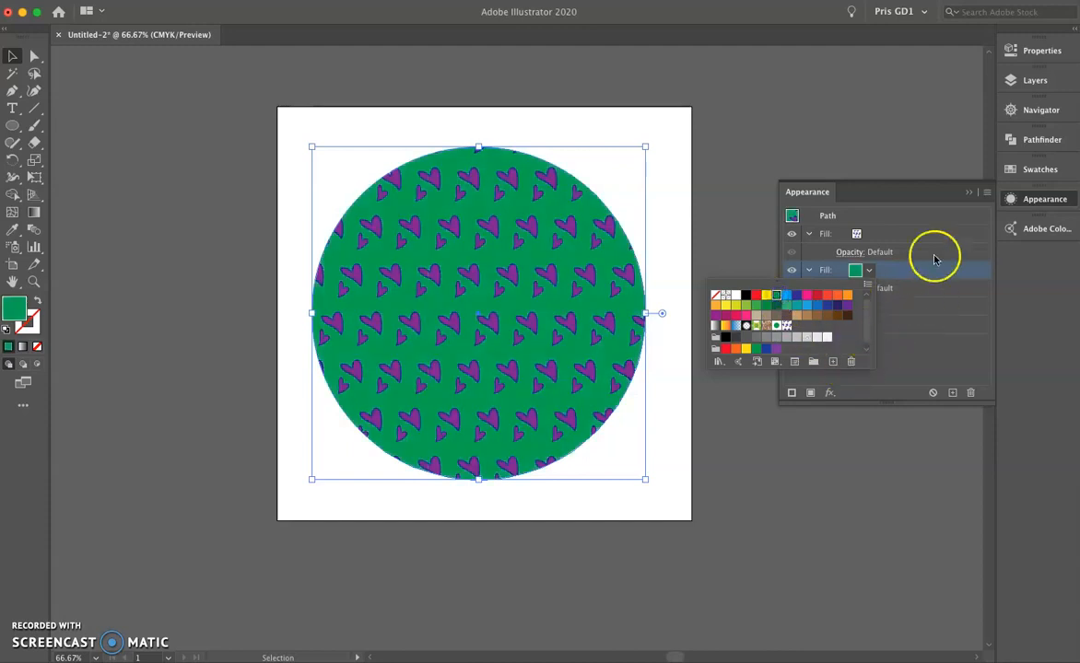
pyautogui.click(1030, 199)
pyautogui.click(1028, 200)
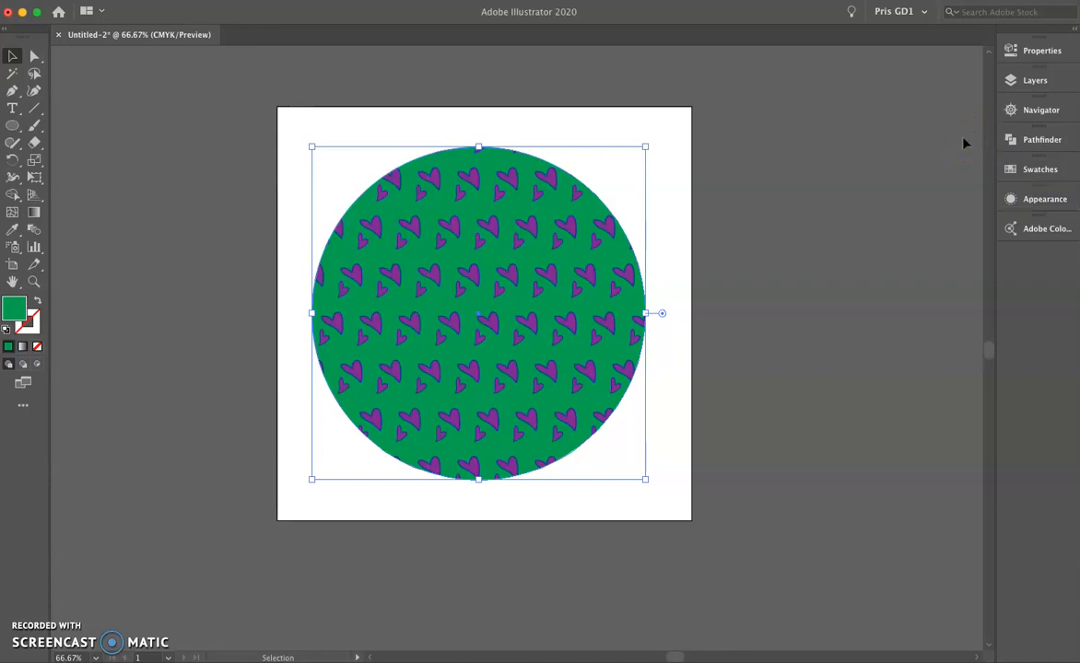
# Delete the patterned circle and create a six-sided polygon with a 50 pt radius near the artboard's centre.
pyautogui.press('Delete')
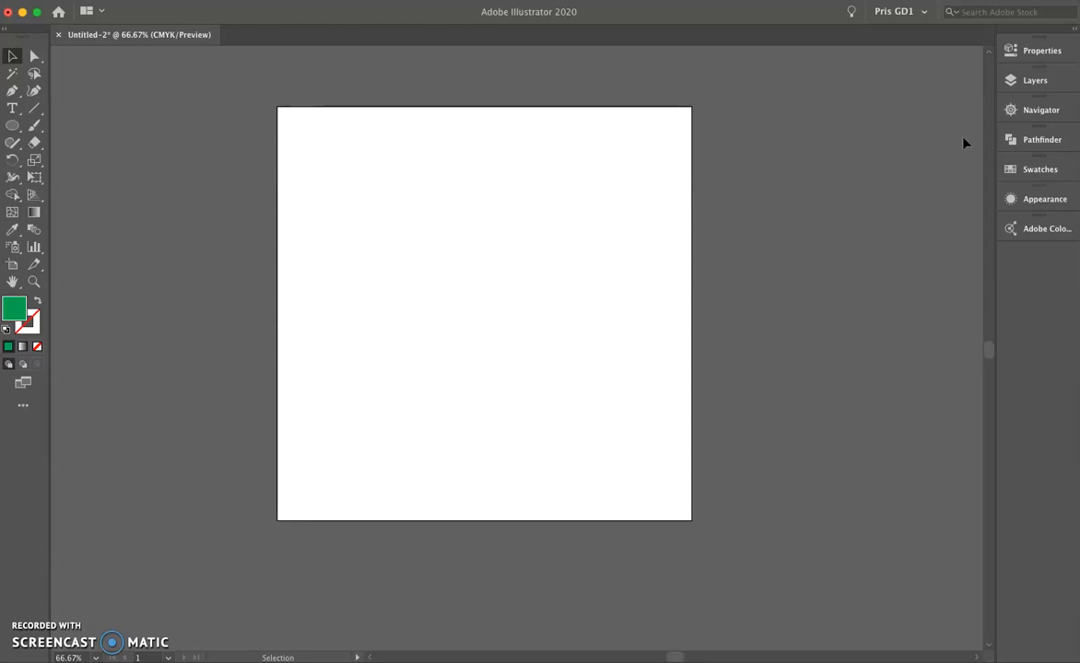
pyautogui.click(12, 126)
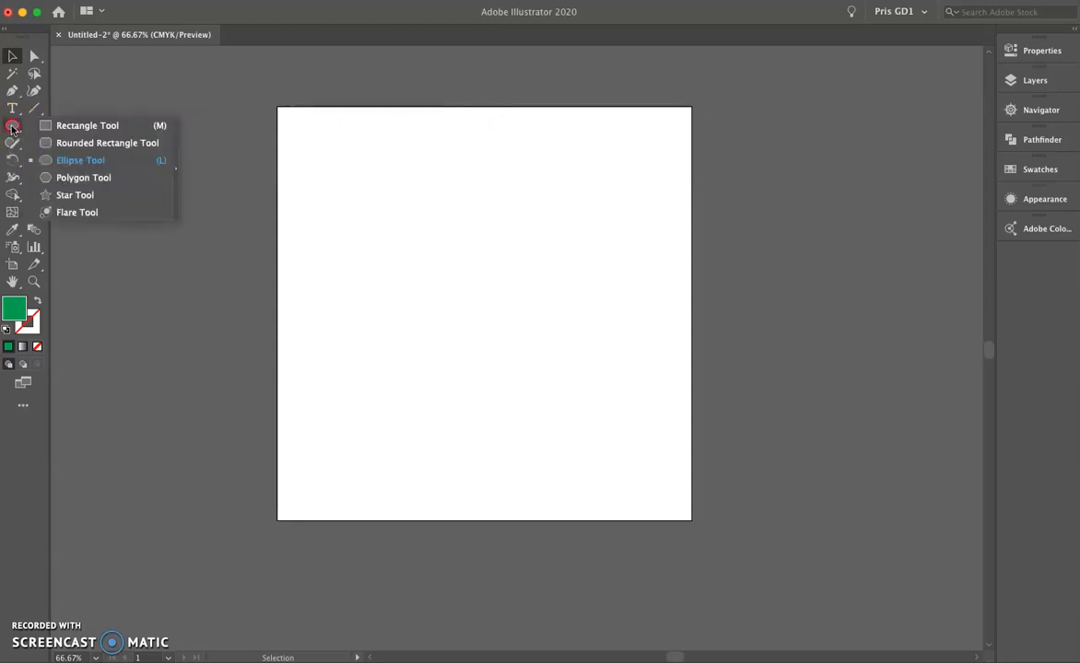
pyautogui.click(81, 178)
pyautogui.click(463, 293)
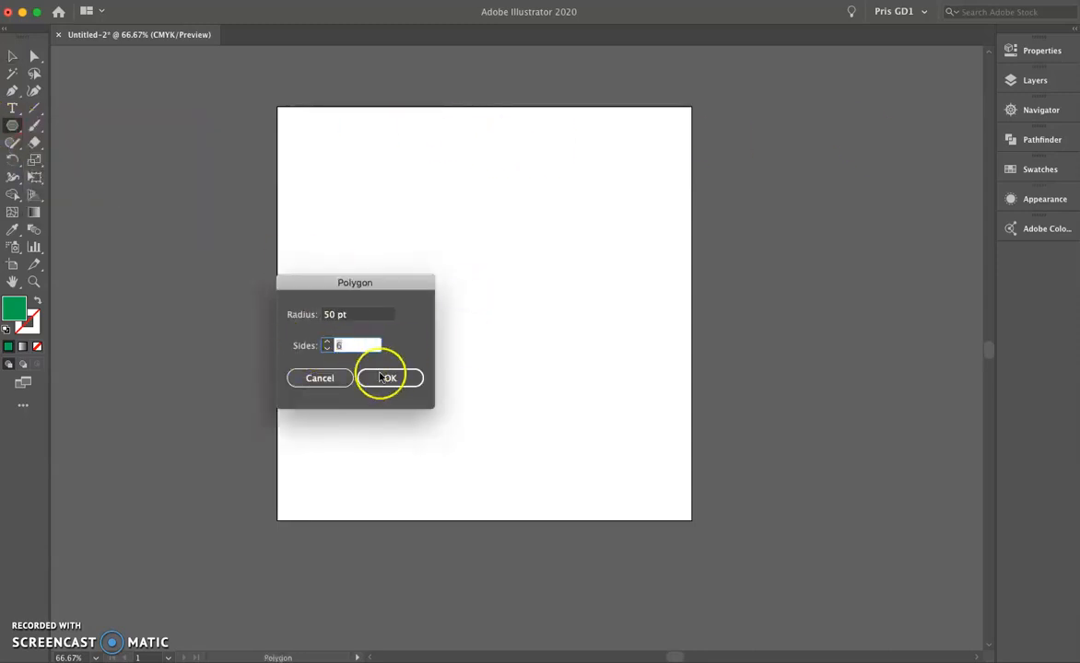
pyautogui.click(383, 378)
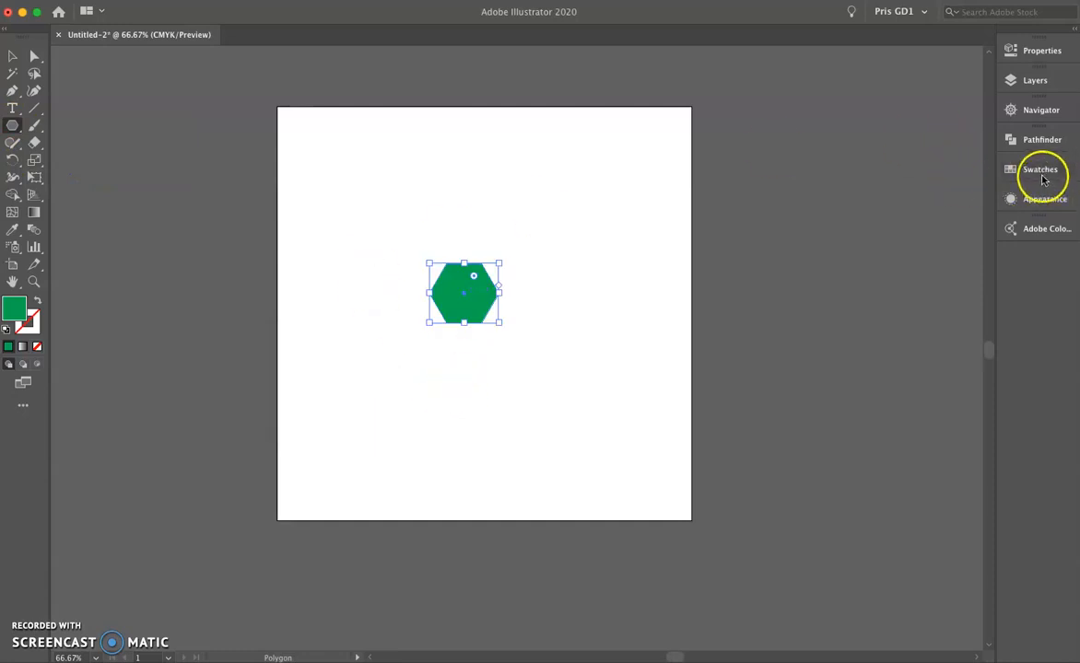
# Save the green hexagon as a pattern swatch and set the pattern's tile type to Hex by Column.
pyautogui.click(1041, 171)
pyautogui.moveTo(482, 297); pyautogui.dragTo(895, 244)
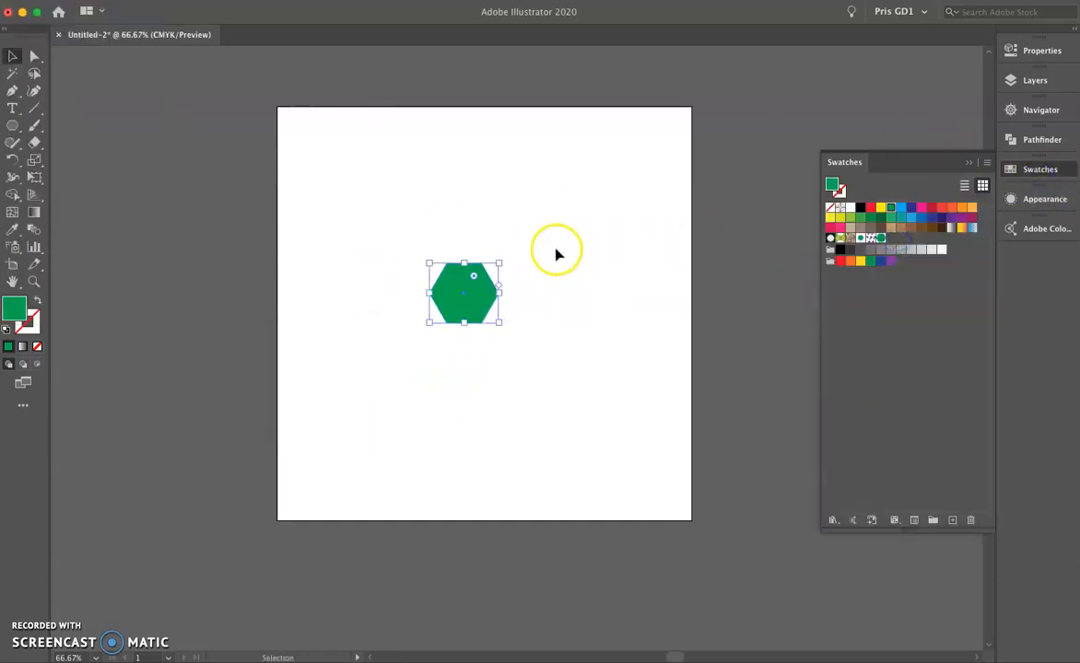
pyautogui.doubleClick(882, 242)
pyautogui.click(213, 215)
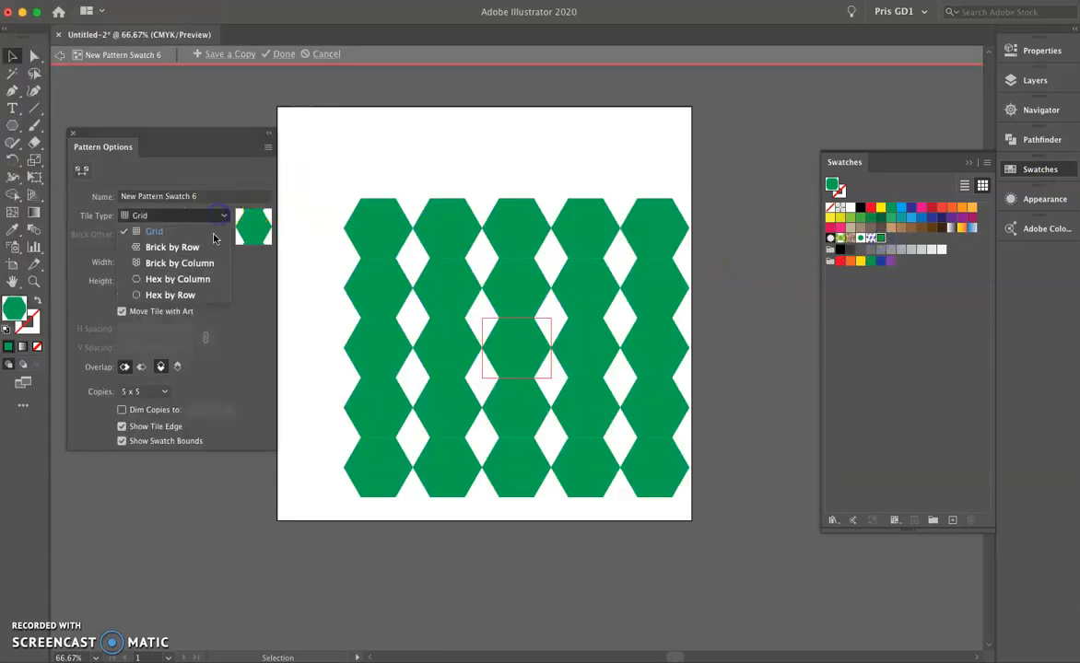
pyautogui.click(210, 283)
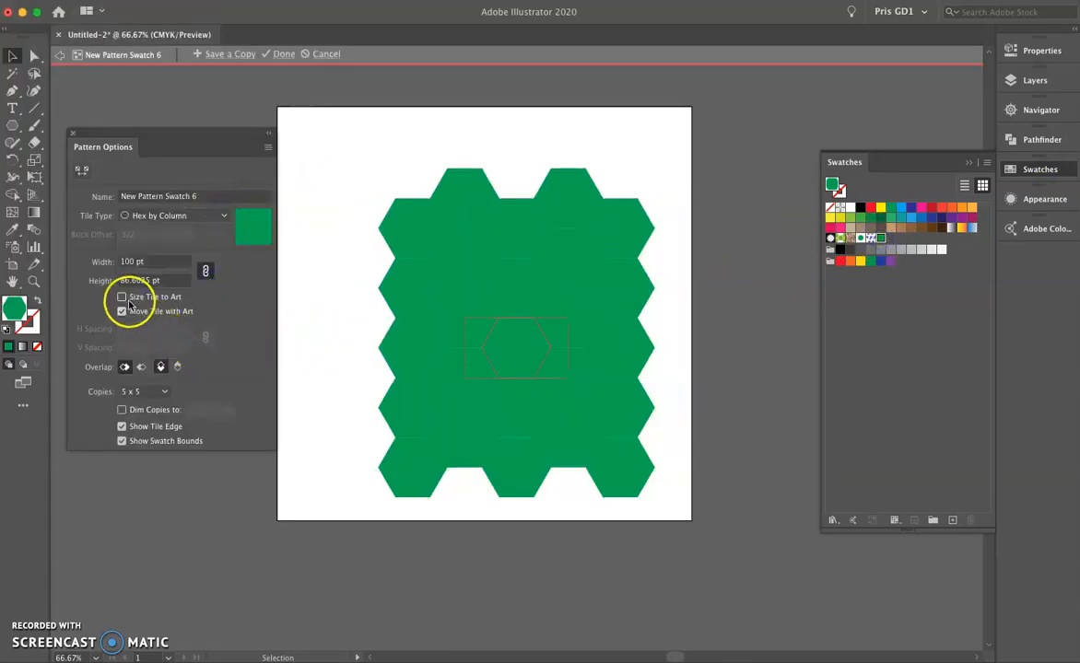
# Size the hexagon pattern's tile to the art and set its horizontal spacing to 10 pt.
pyautogui.click(122, 297)
pyautogui.click(126, 330)
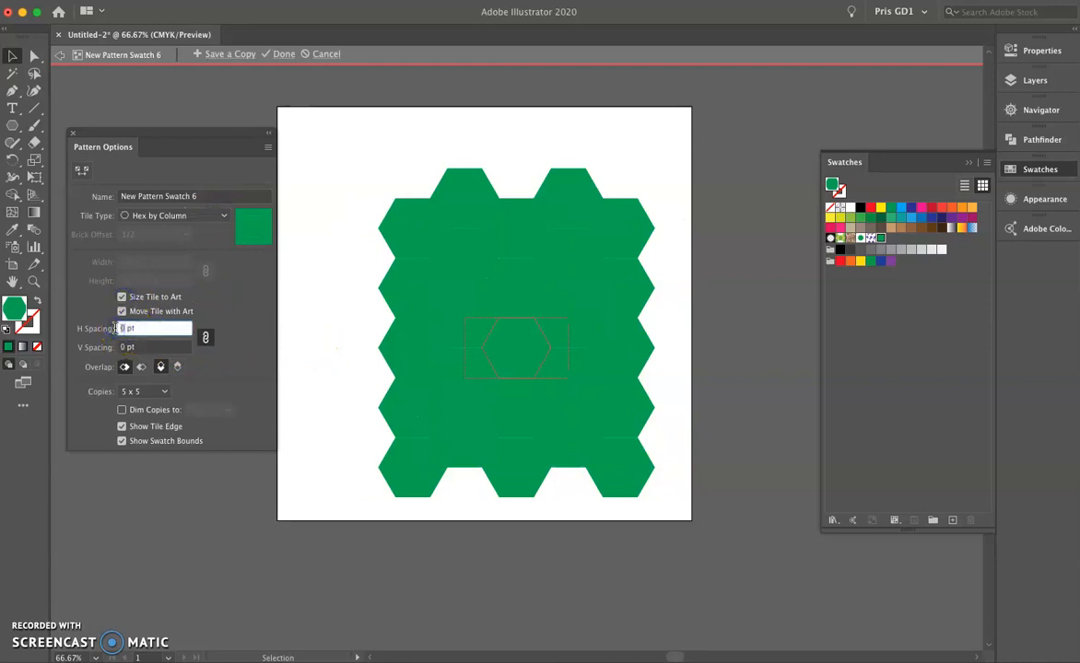
pyautogui.write('10')
pyautogui.click(153, 343)
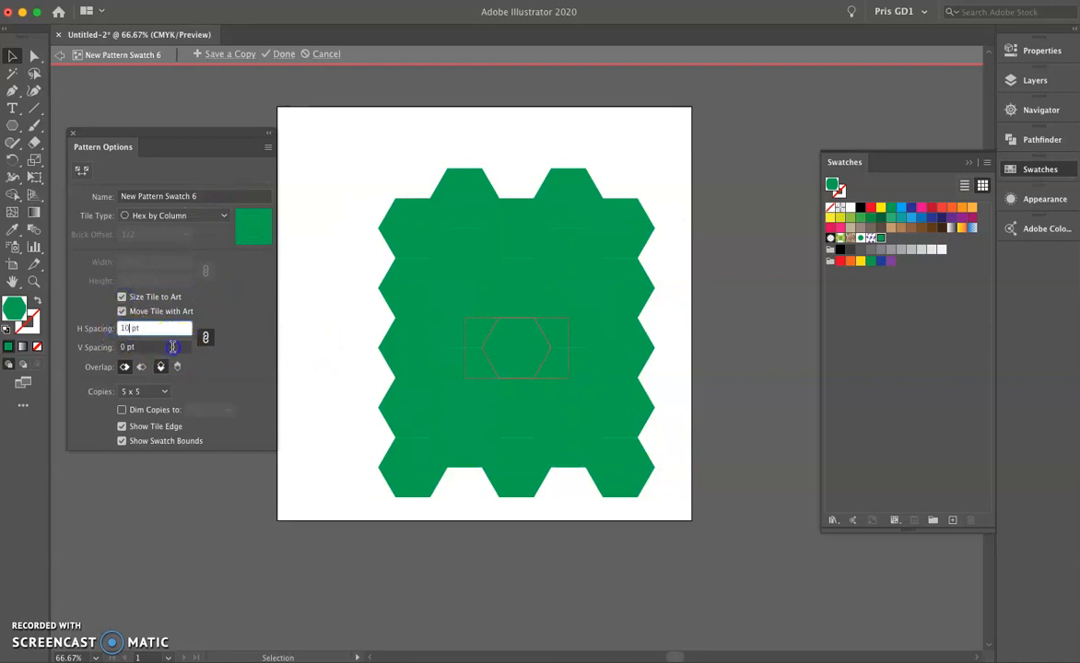